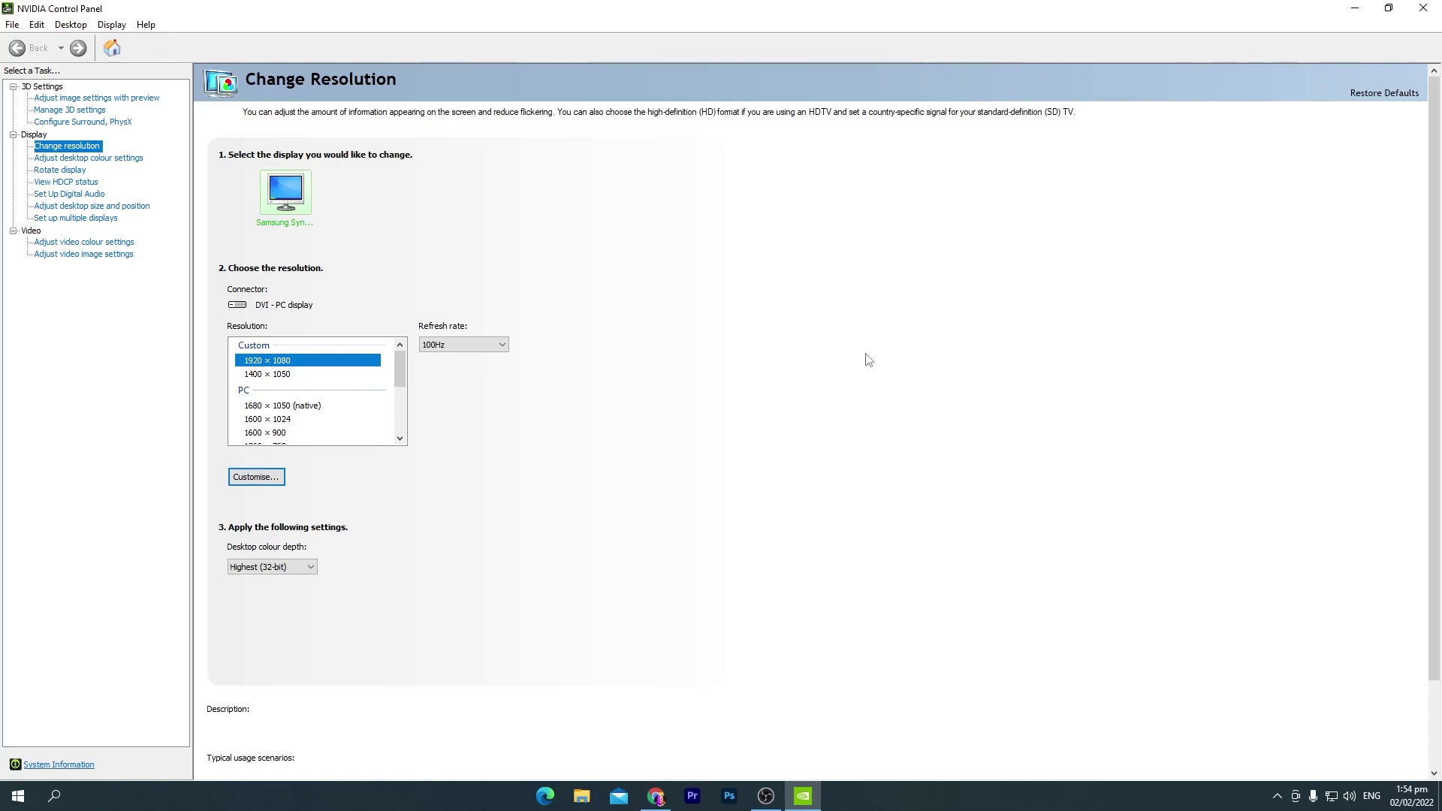
- Set the image settings preview page to use the advanced 3D image settings
left_click(89, 102)
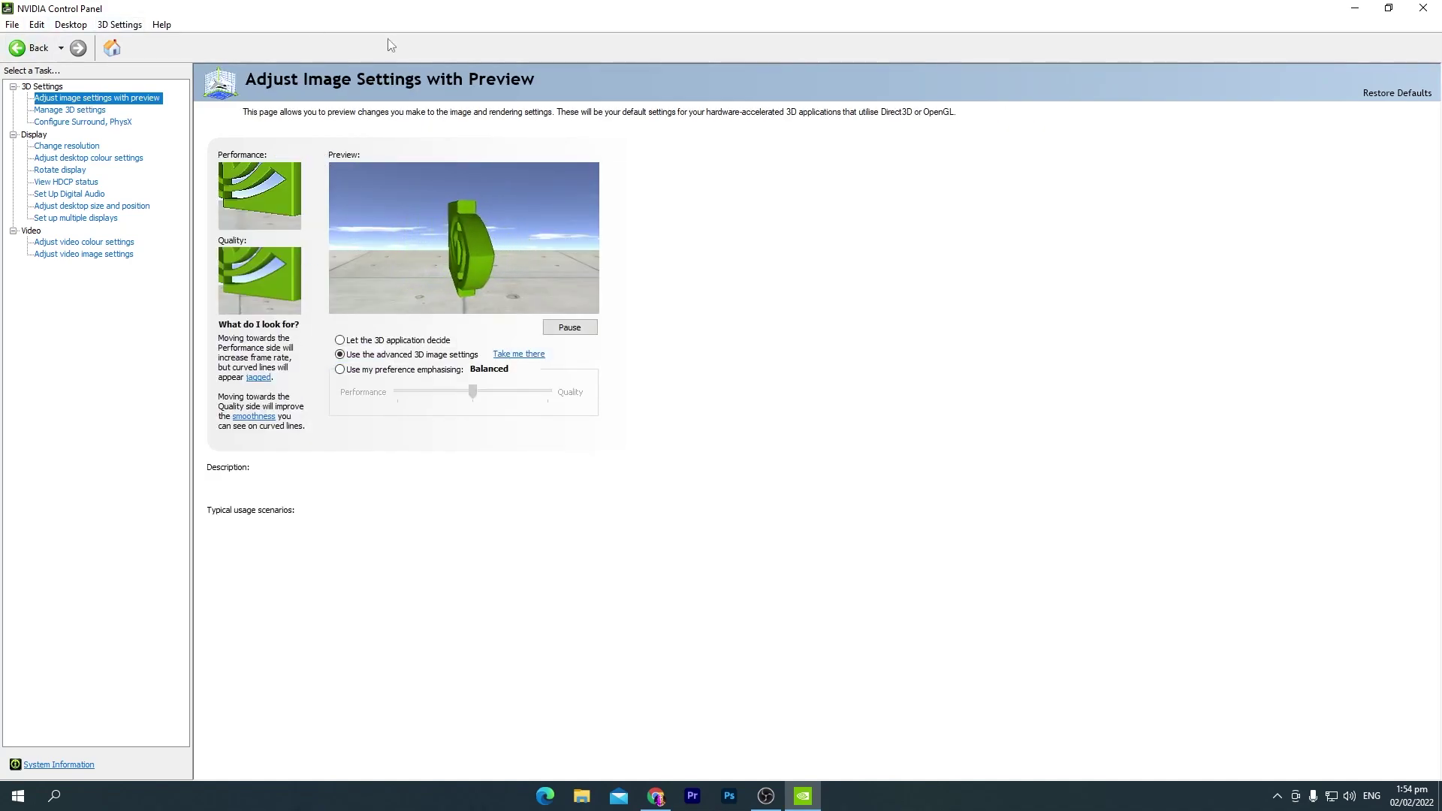
mouse_move(338, 345)
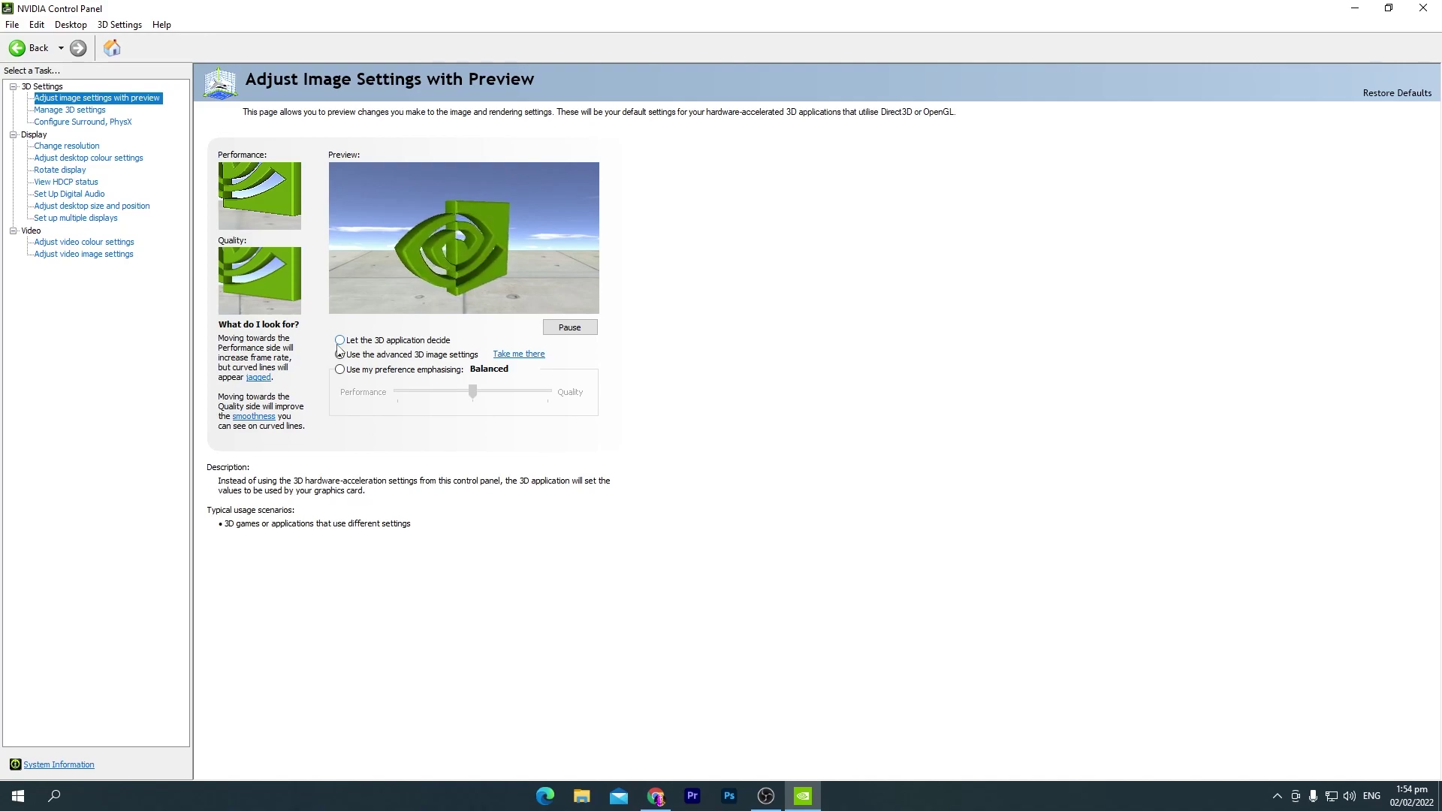
left_click(340, 353)
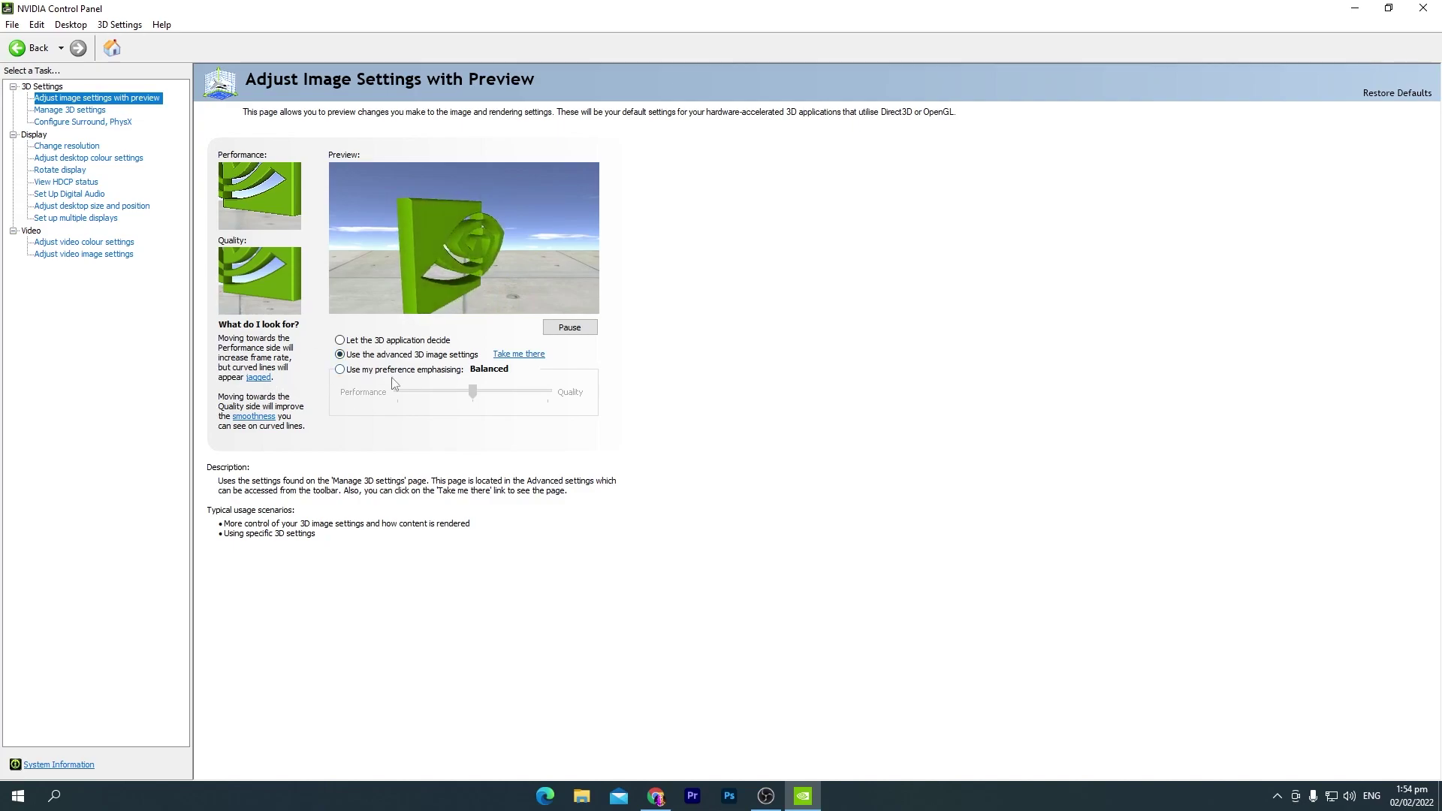
- Examine the global 3D settings, from image scaling and antialiasing through power management, texture filtering and vertical sync
left_click(52, 111)
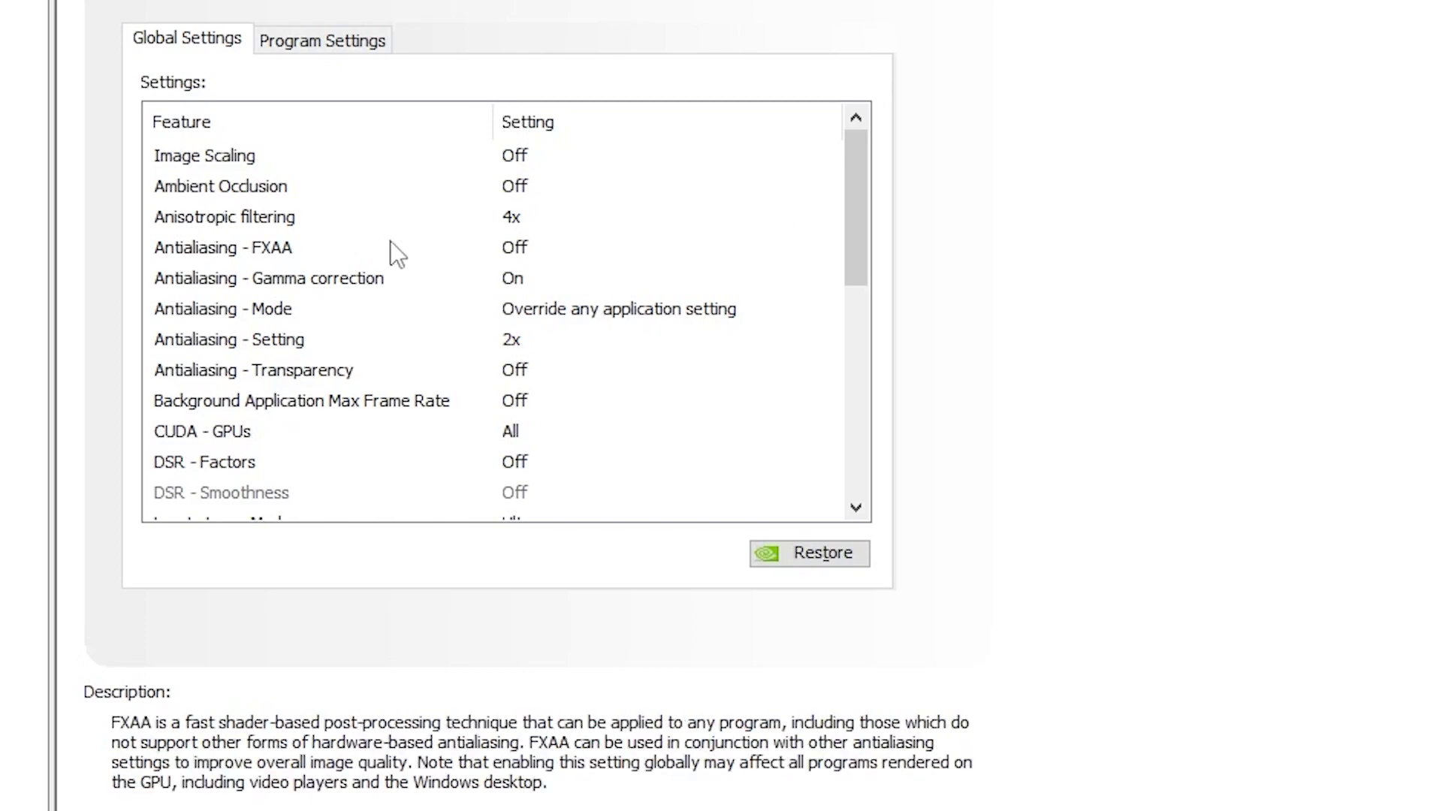
left_click_drag(861, 193, 862, 286)
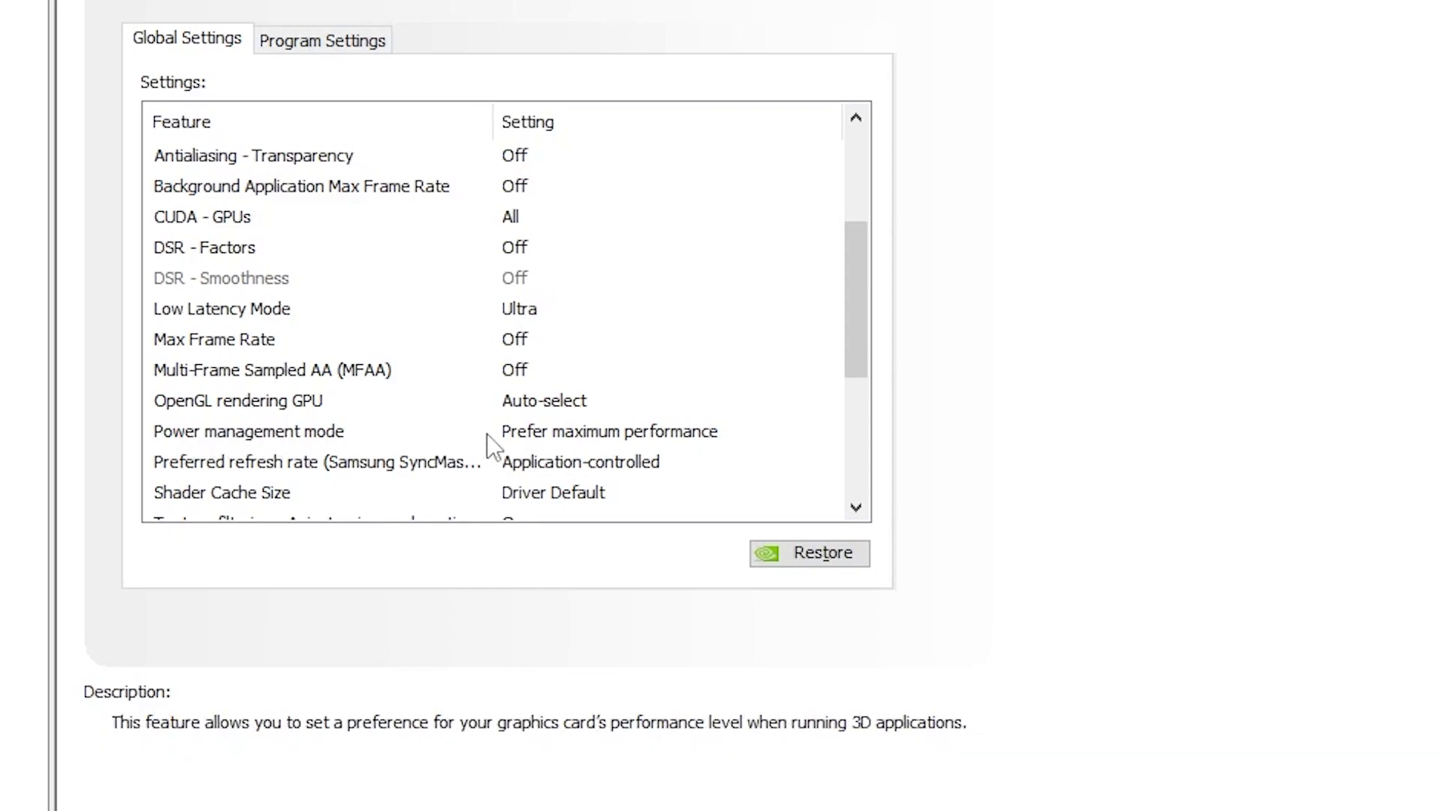
left_click_drag(850, 278, 856, 318)
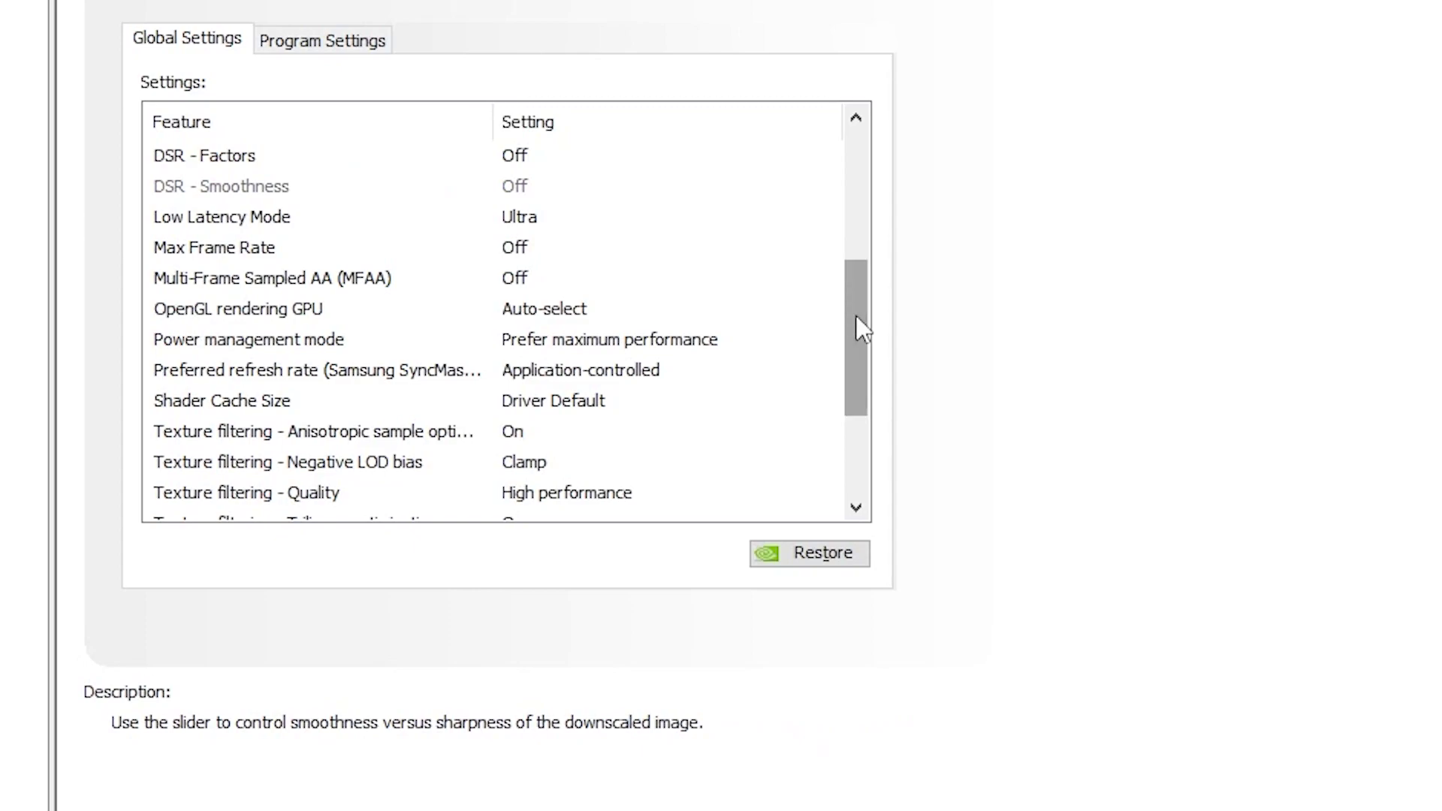
left_click_drag(856, 300, 880, 374)
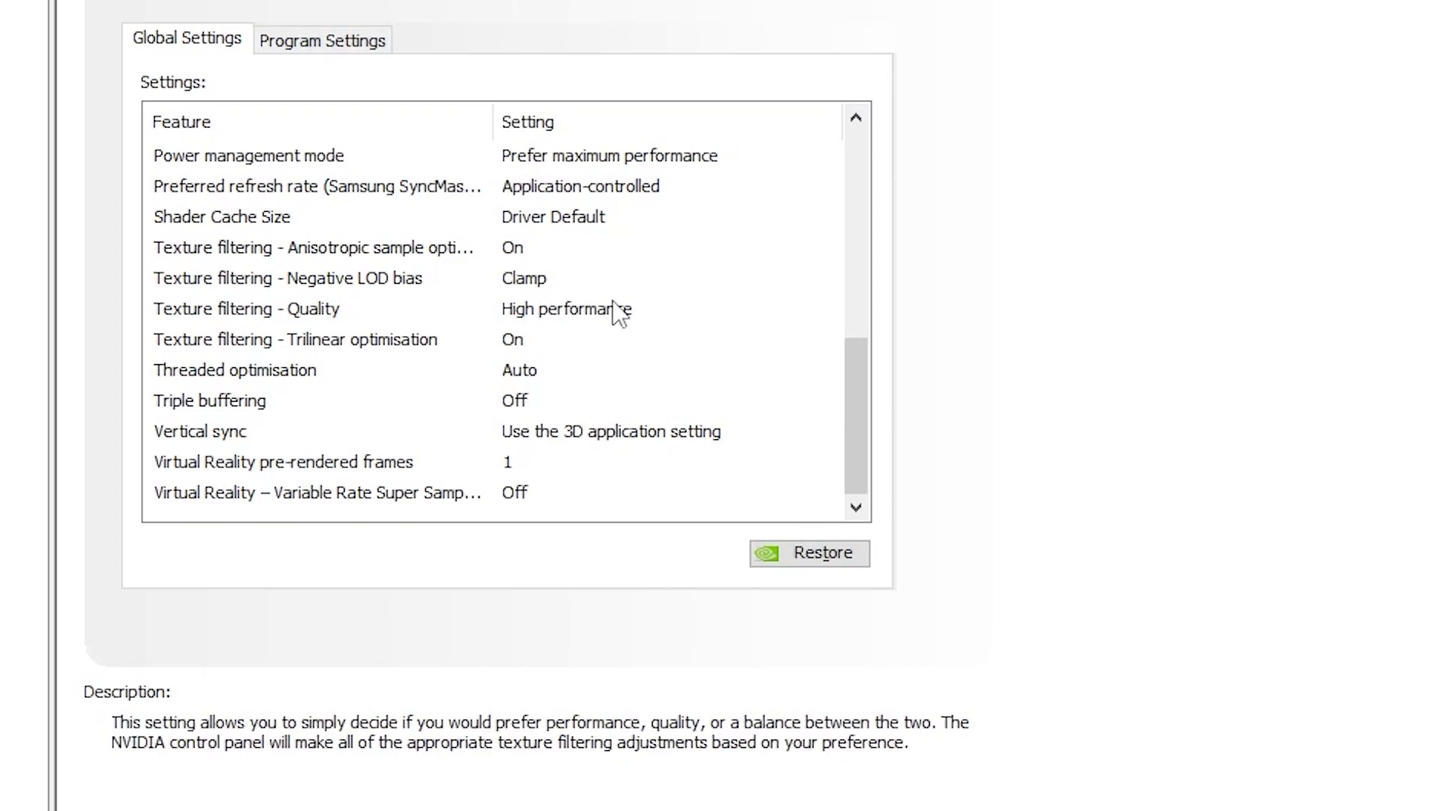
mouse_move(568, 341)
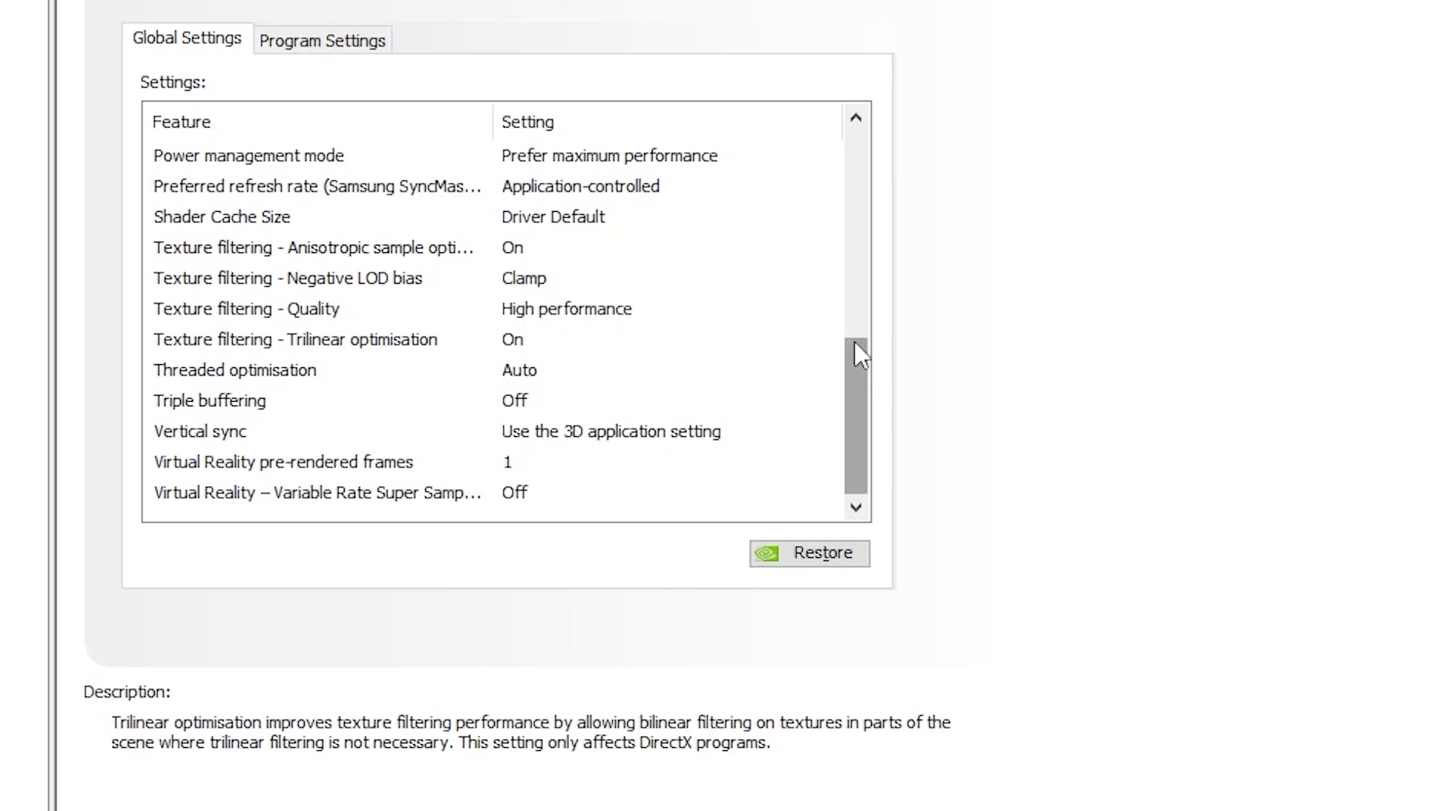
mouse_move(471, 364)
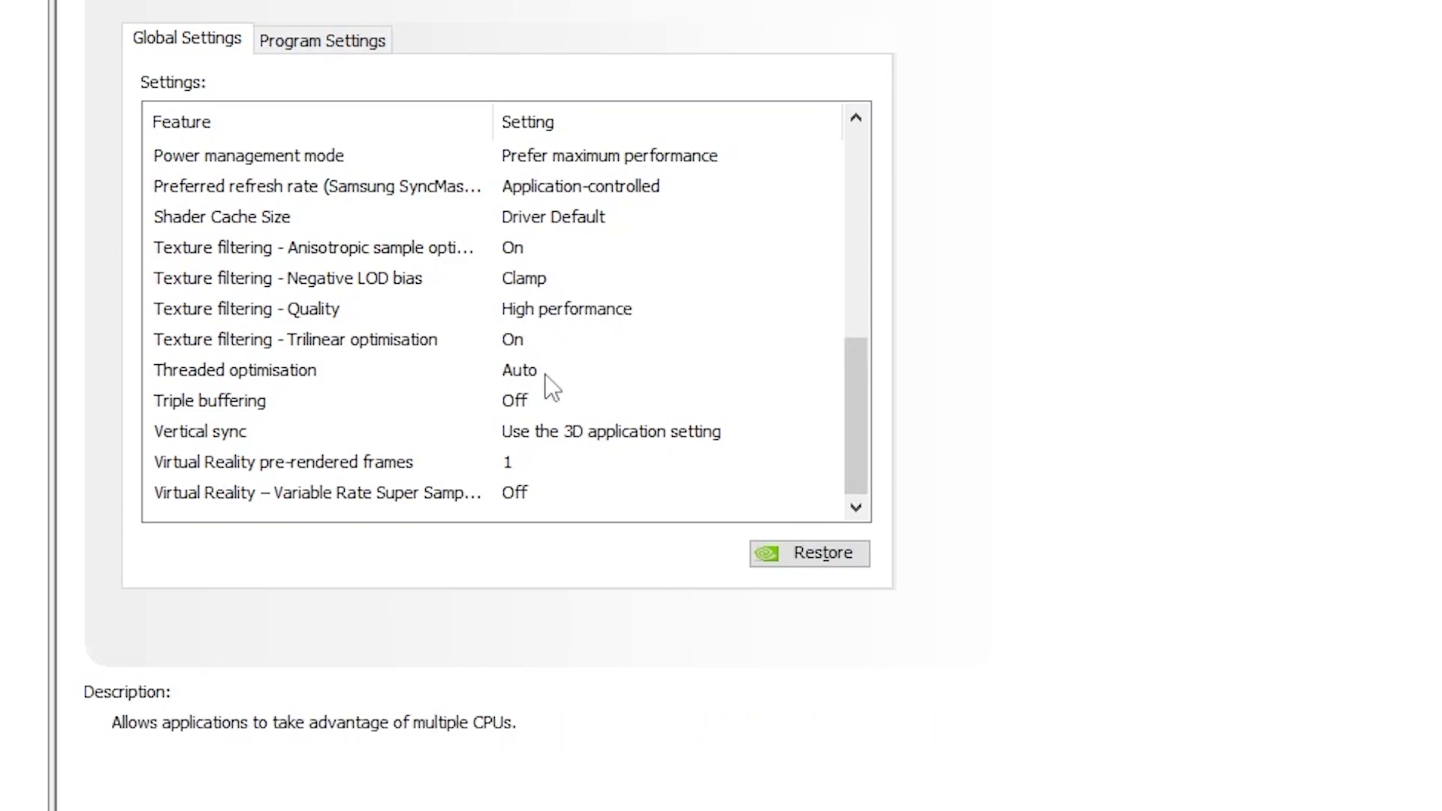
mouse_move(764, 482)
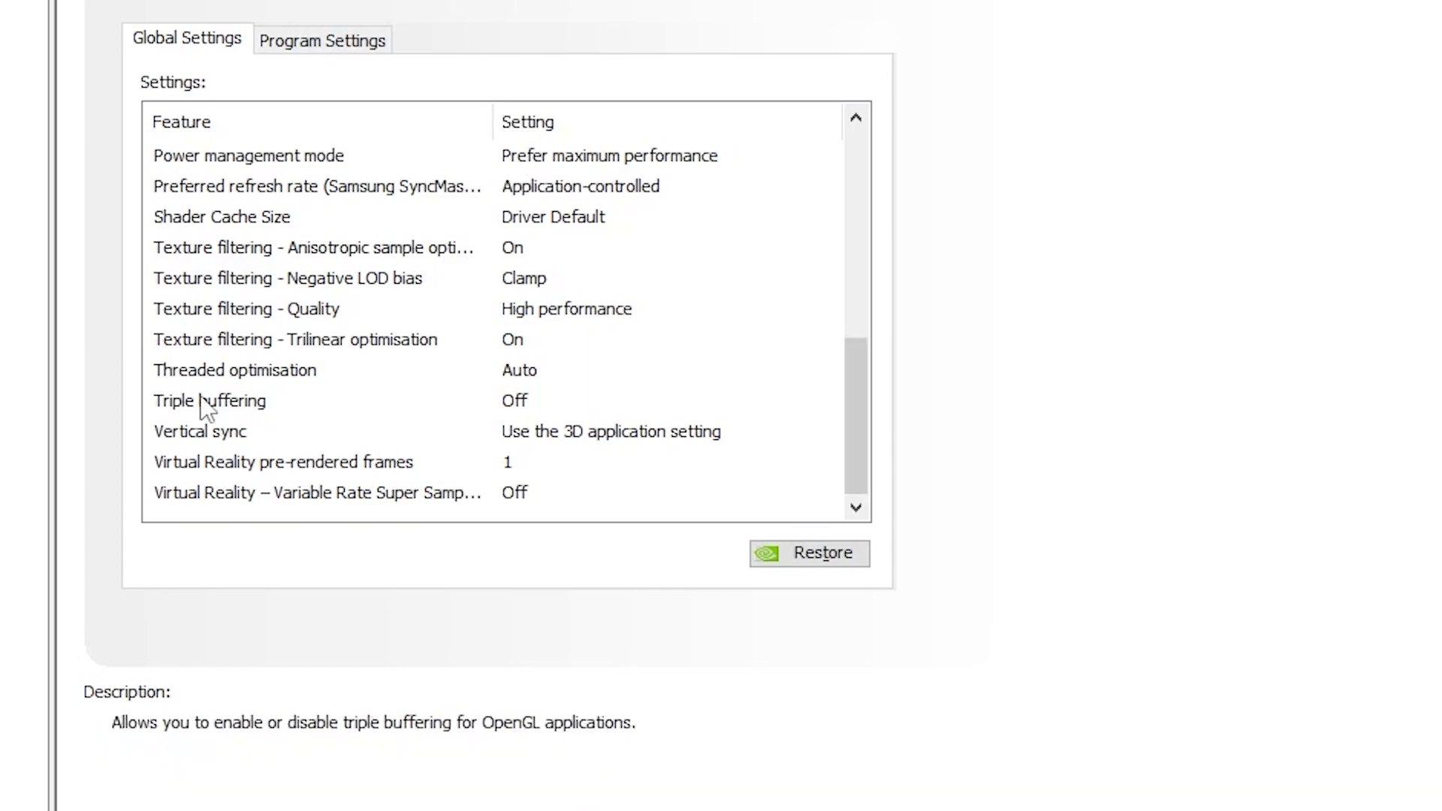
left_click_drag(850, 425, 887, 178)
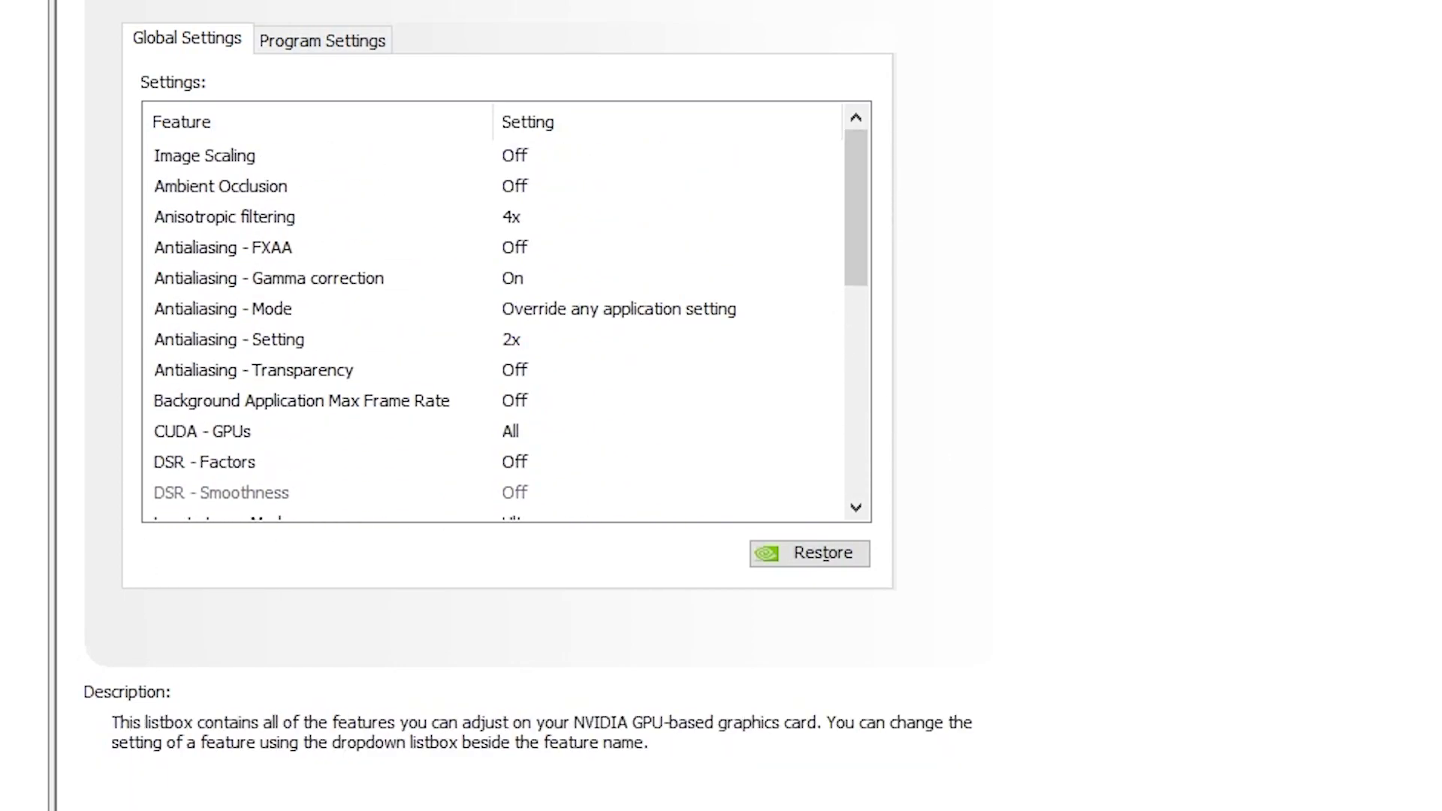
mouse_move(460, 411)
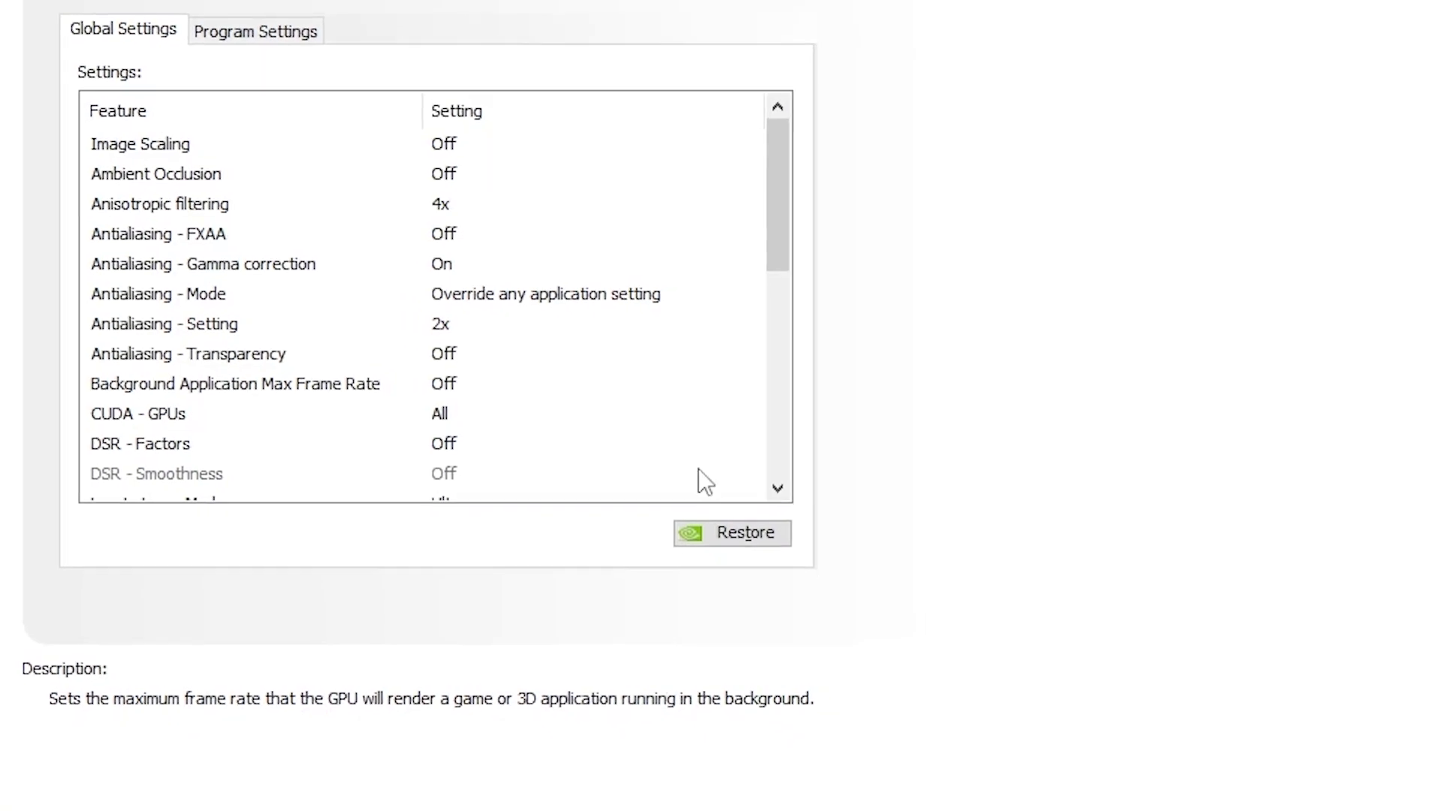
- Set Threaded optimisation to On in the global 3D settings and close the NVIDIA Control Panel
scroll(724, 285, "down", 6)
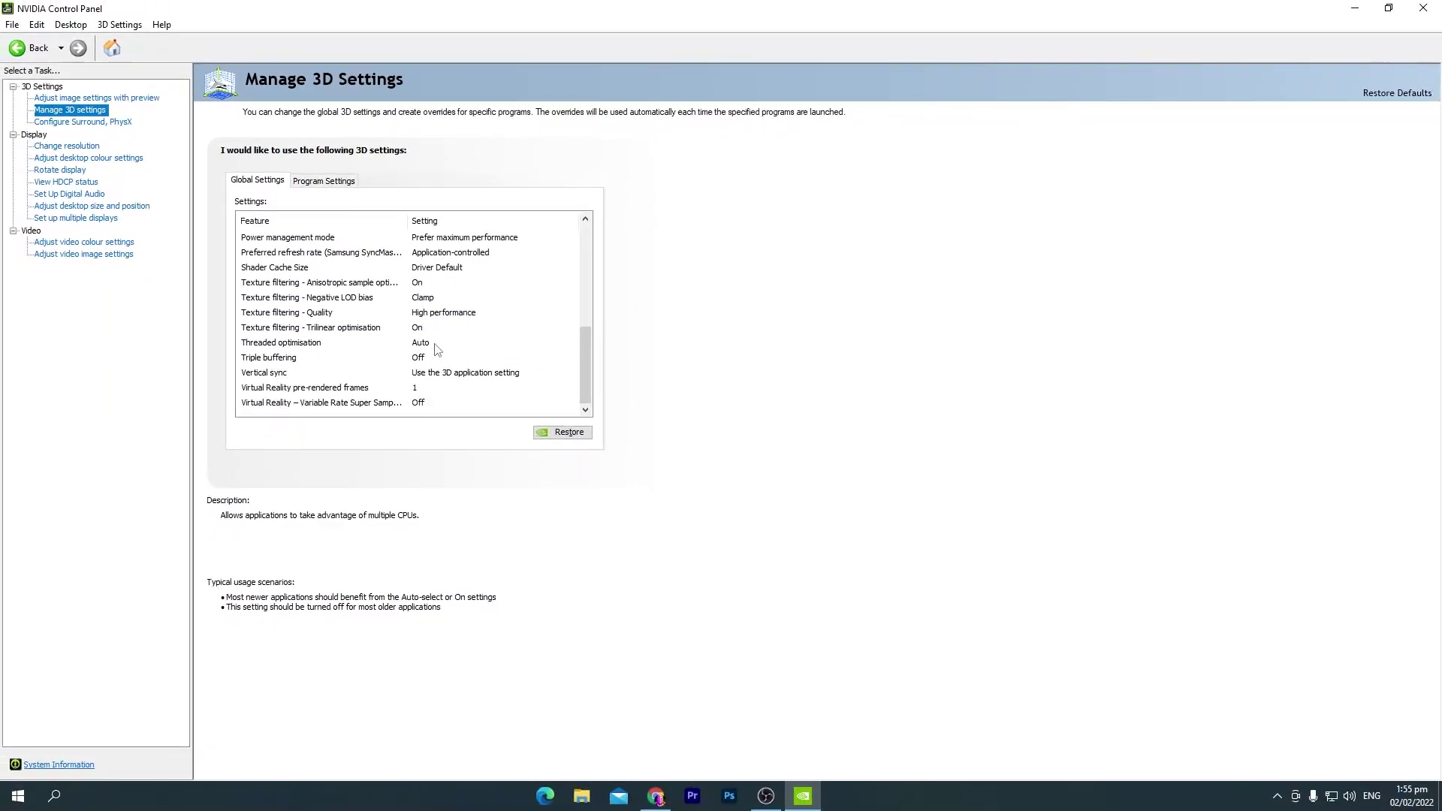
left_click(434, 344)
left_click(451, 344)
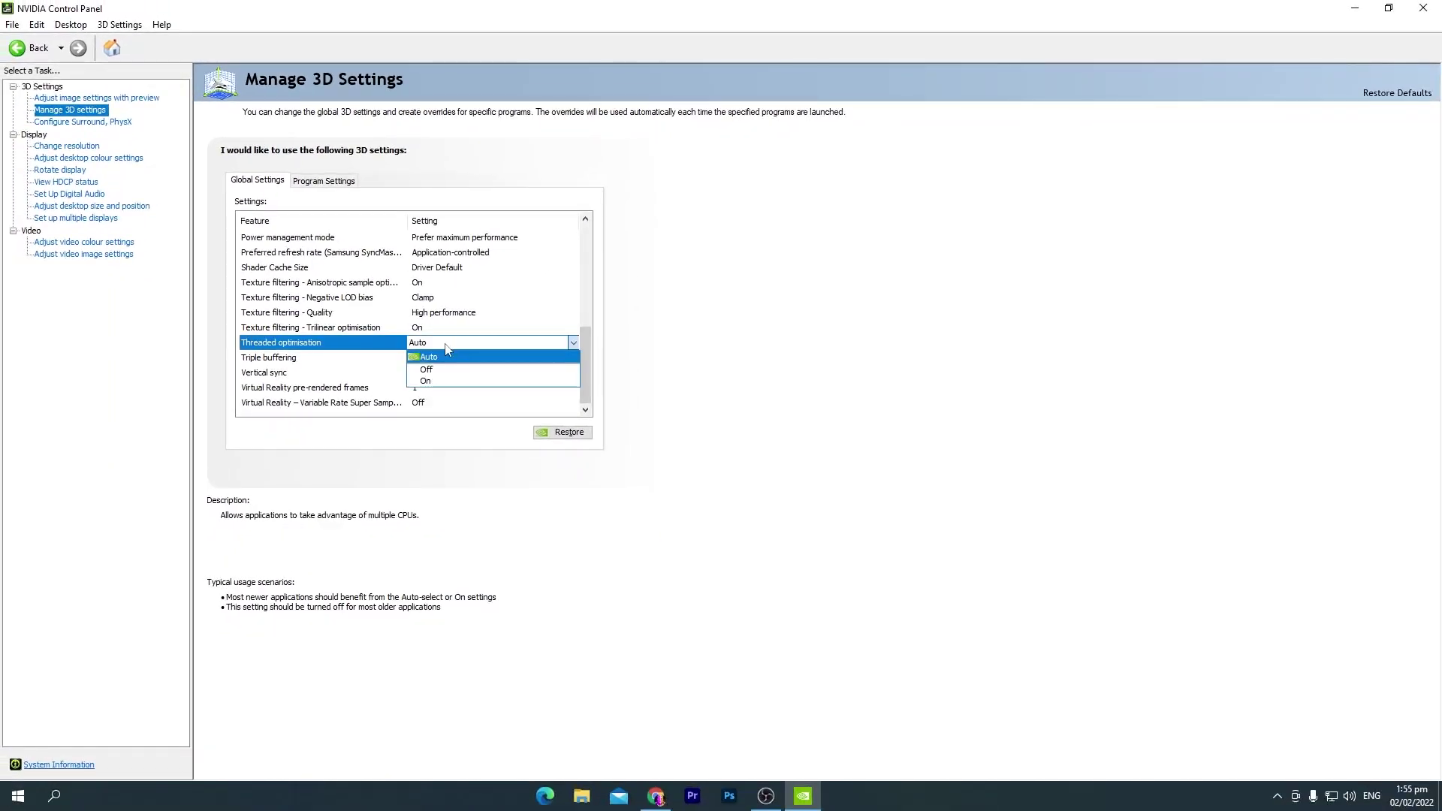
left_click(442, 371)
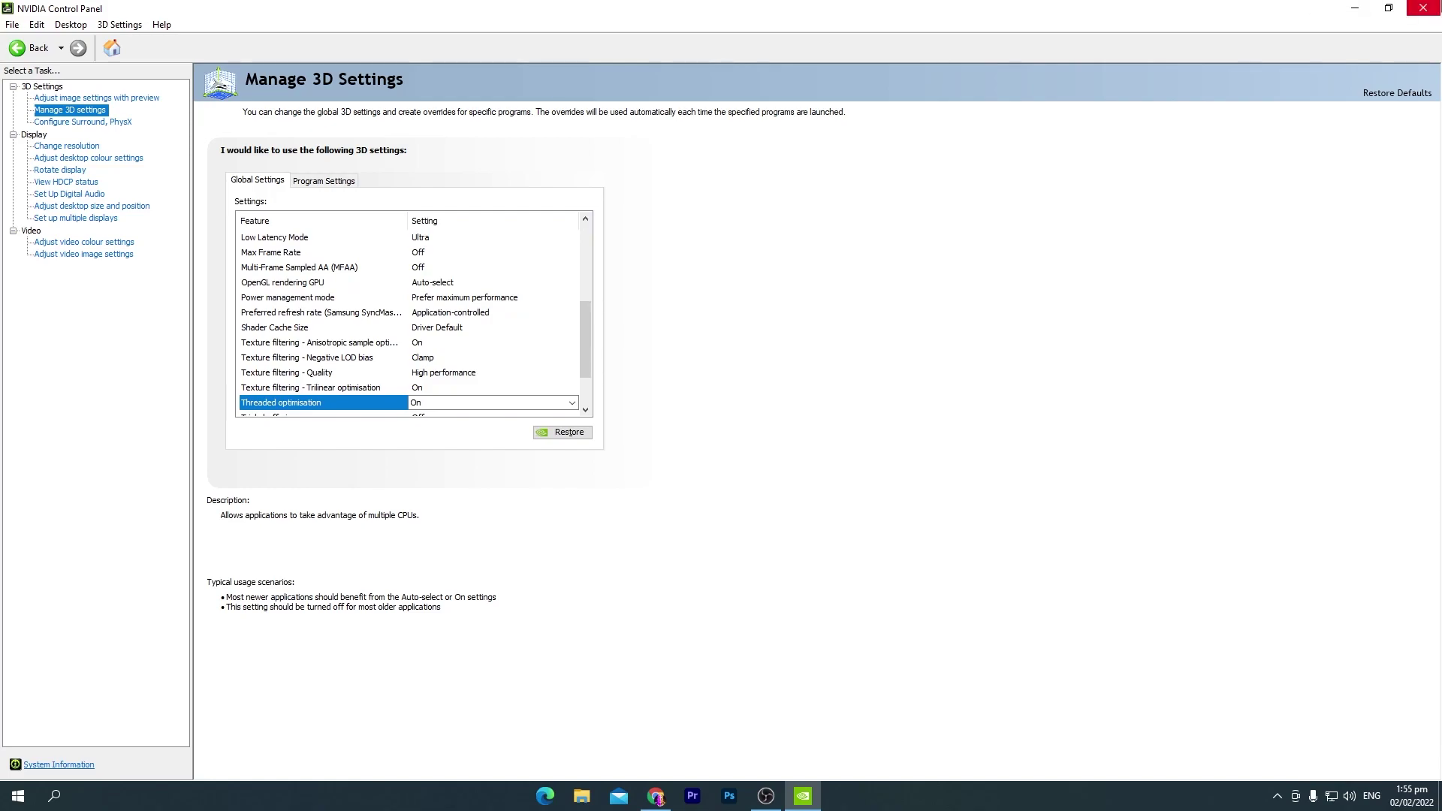
left_click(1423, 8)
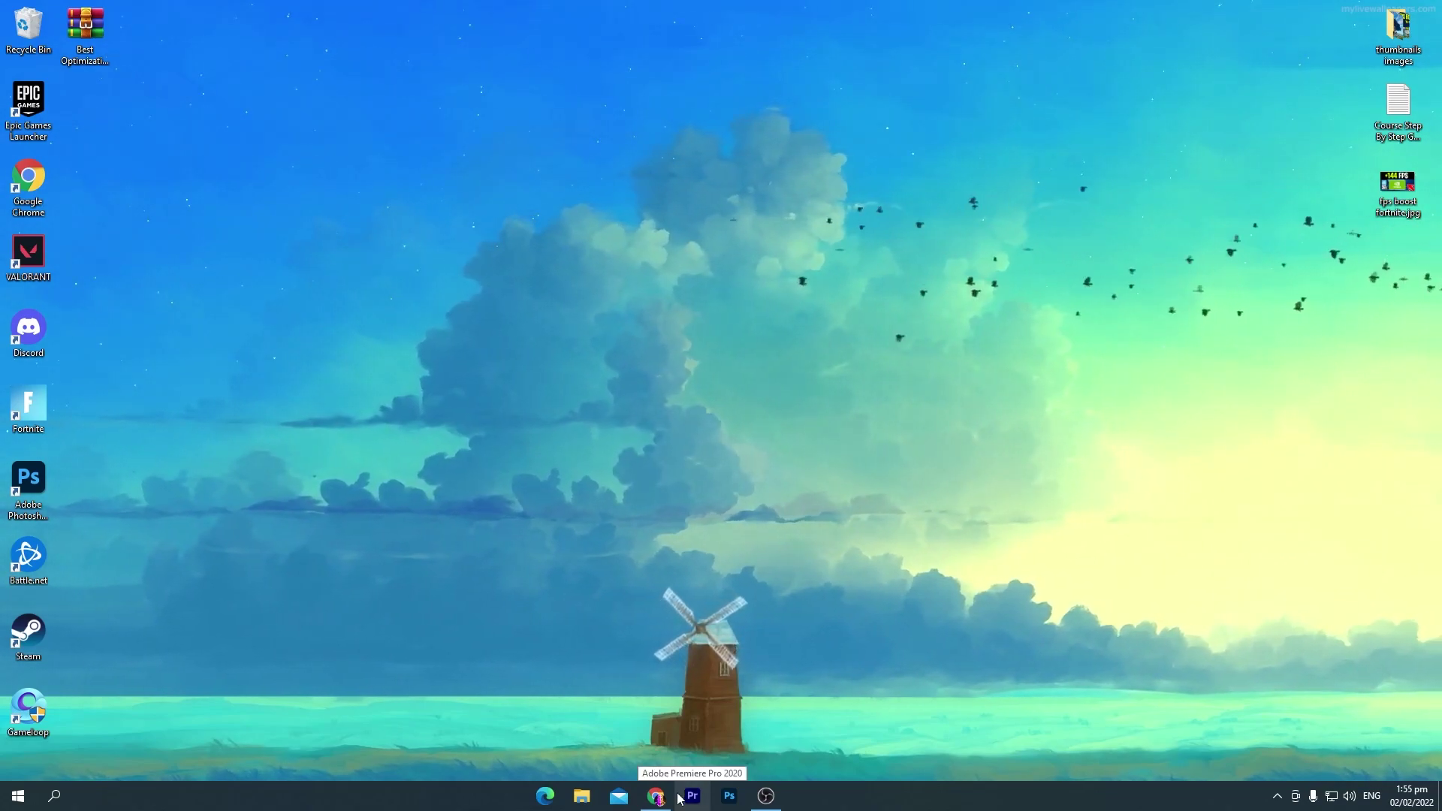
- In Chrome, search the Download Packs site for "BEST OPTIMIZATION PACK", dismissing the unwanted download dialogs
mouse_move(655, 796)
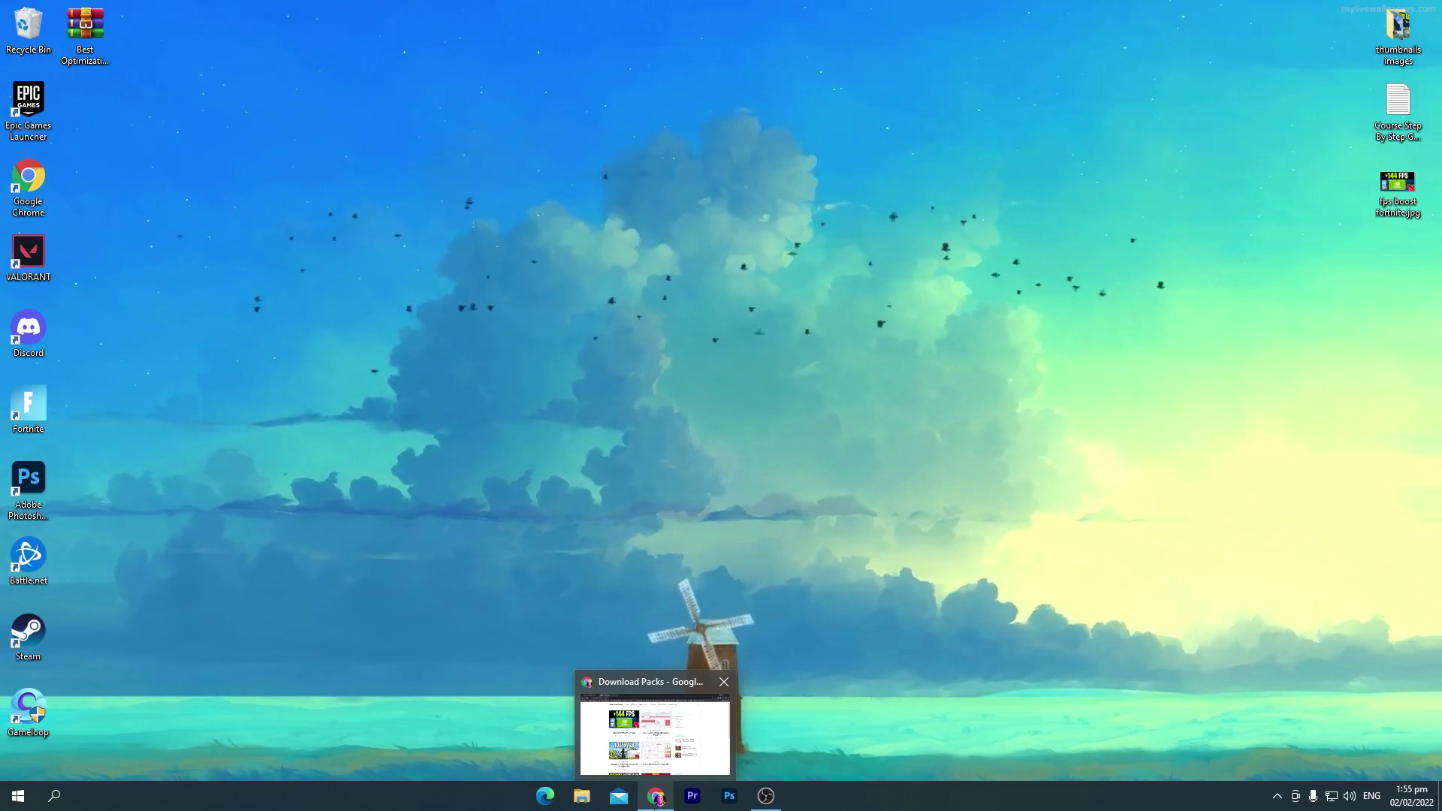
left_click(655, 796)
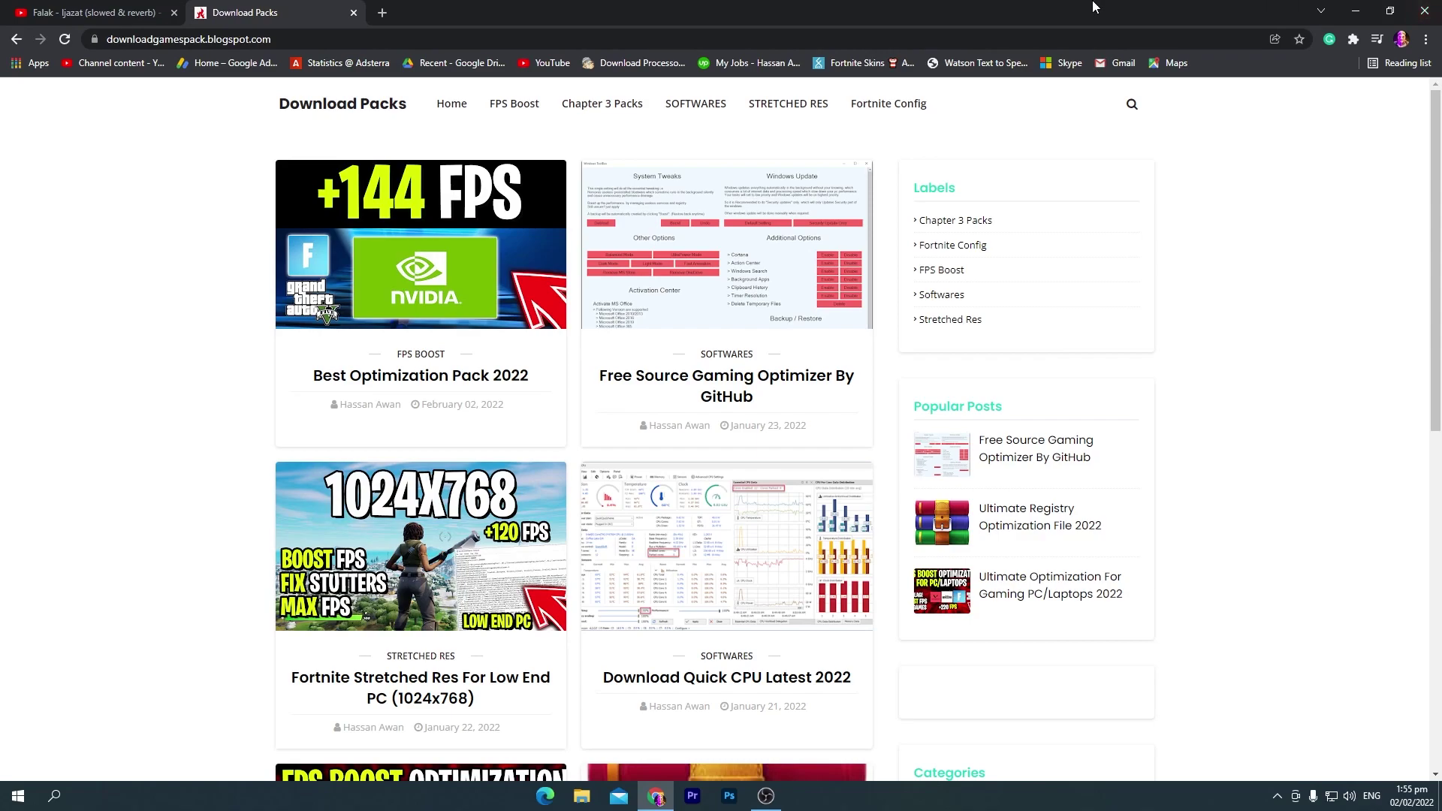
left_click(1130, 107)
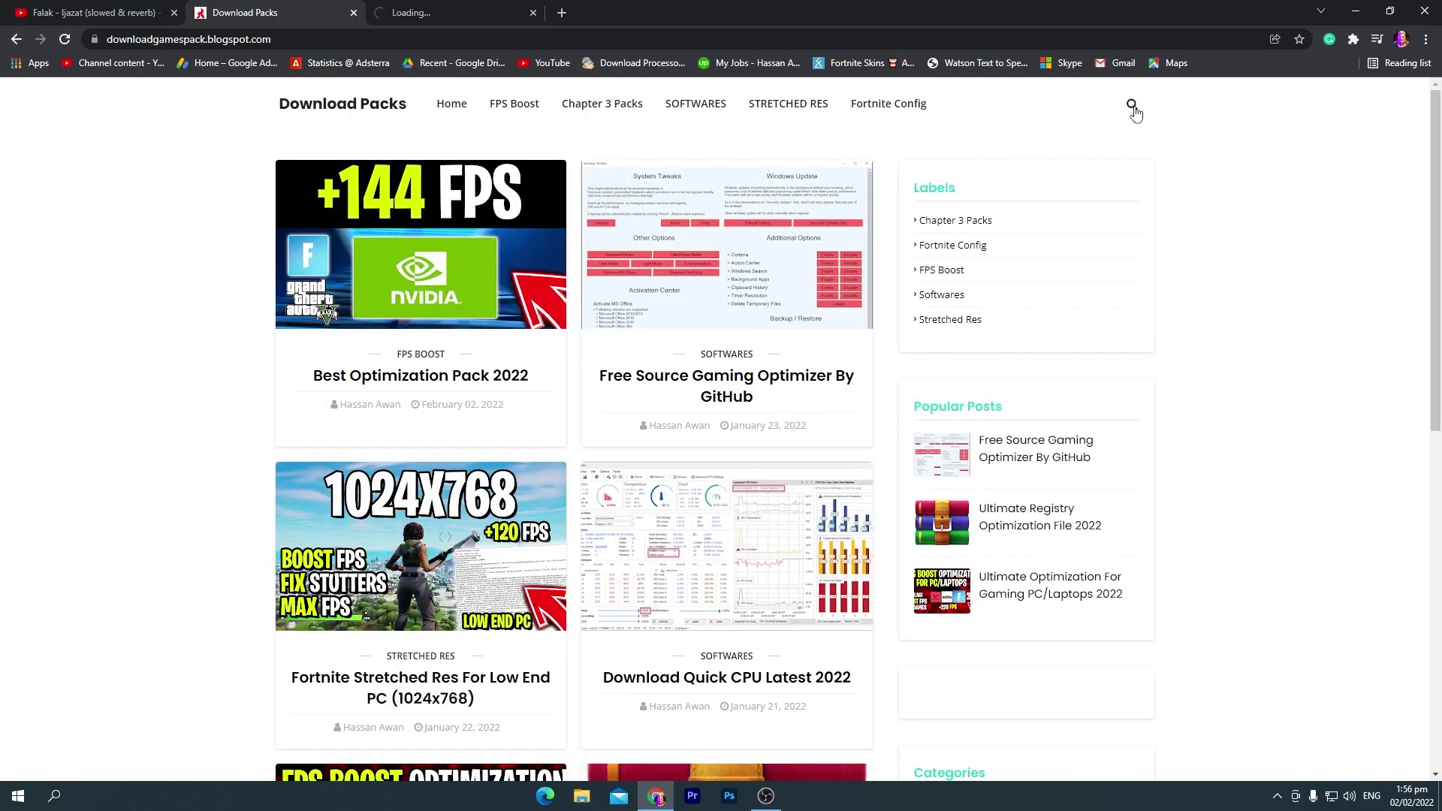
left_click(1135, 111)
type("BEST OPTIMIZATION PACK")
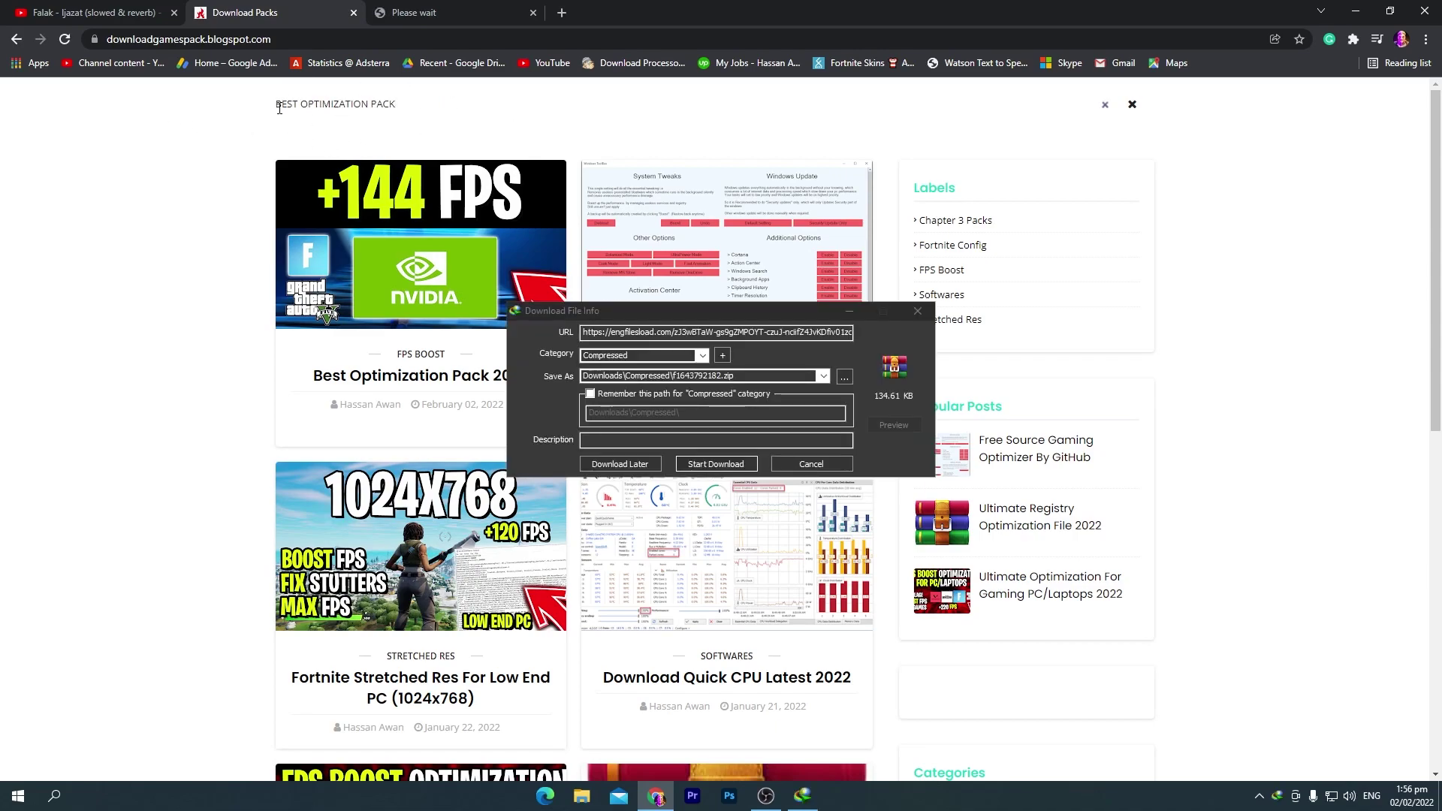
left_click(917, 310)
left_click(868, 292)
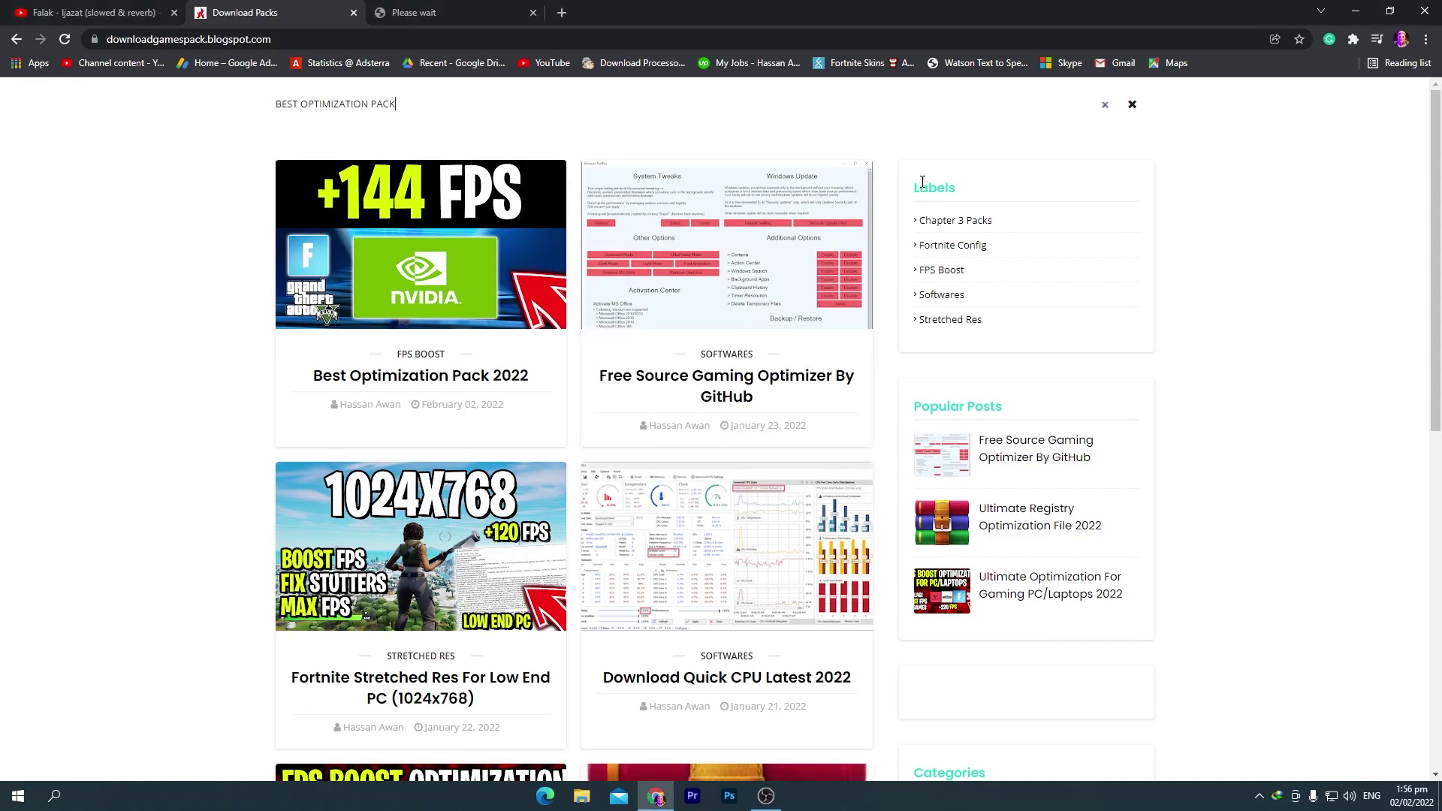
key("Return")
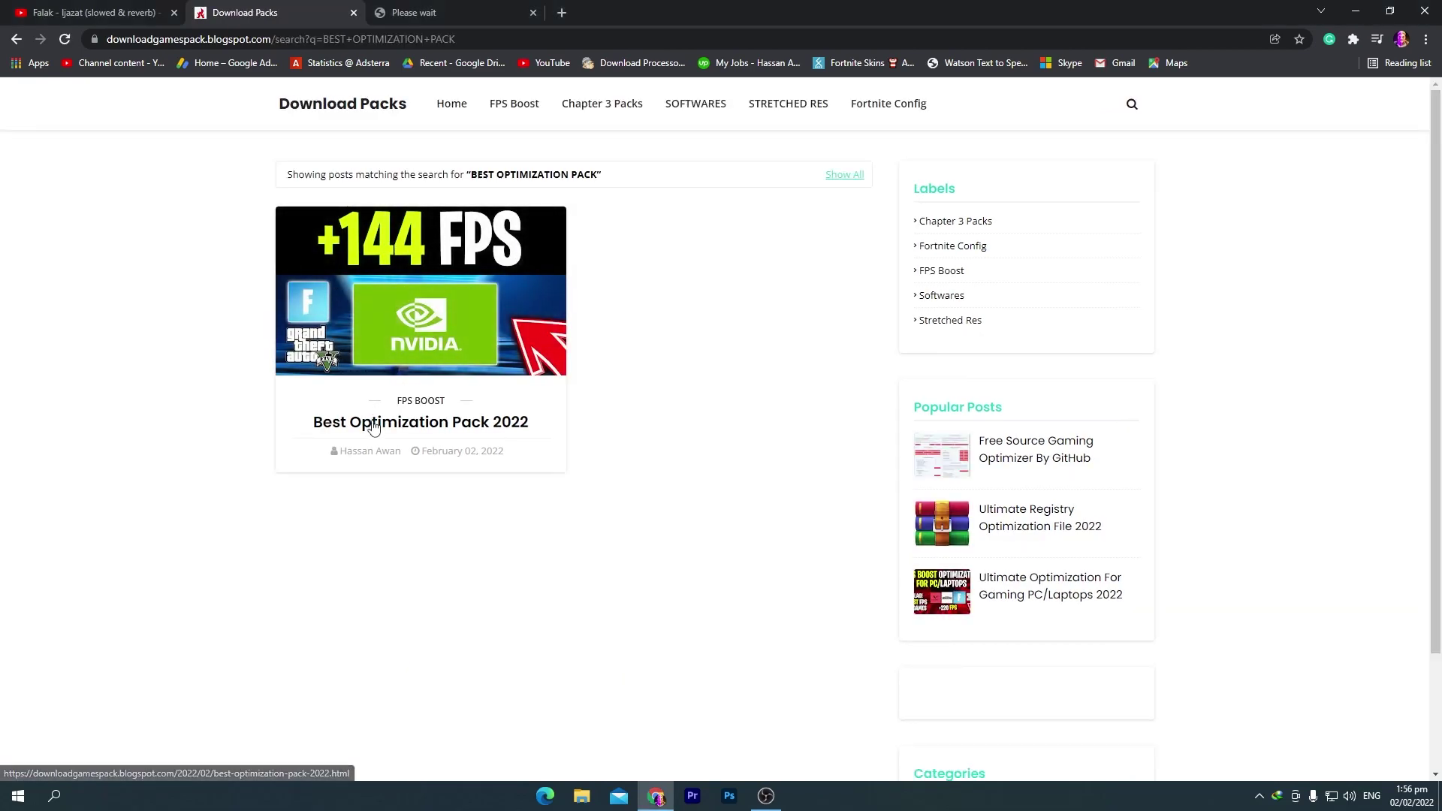
- Open the Best Optimization Pack 2022 post and dismiss the unwanted file download dialogs
left_click(463, 279)
left_click(315, 6)
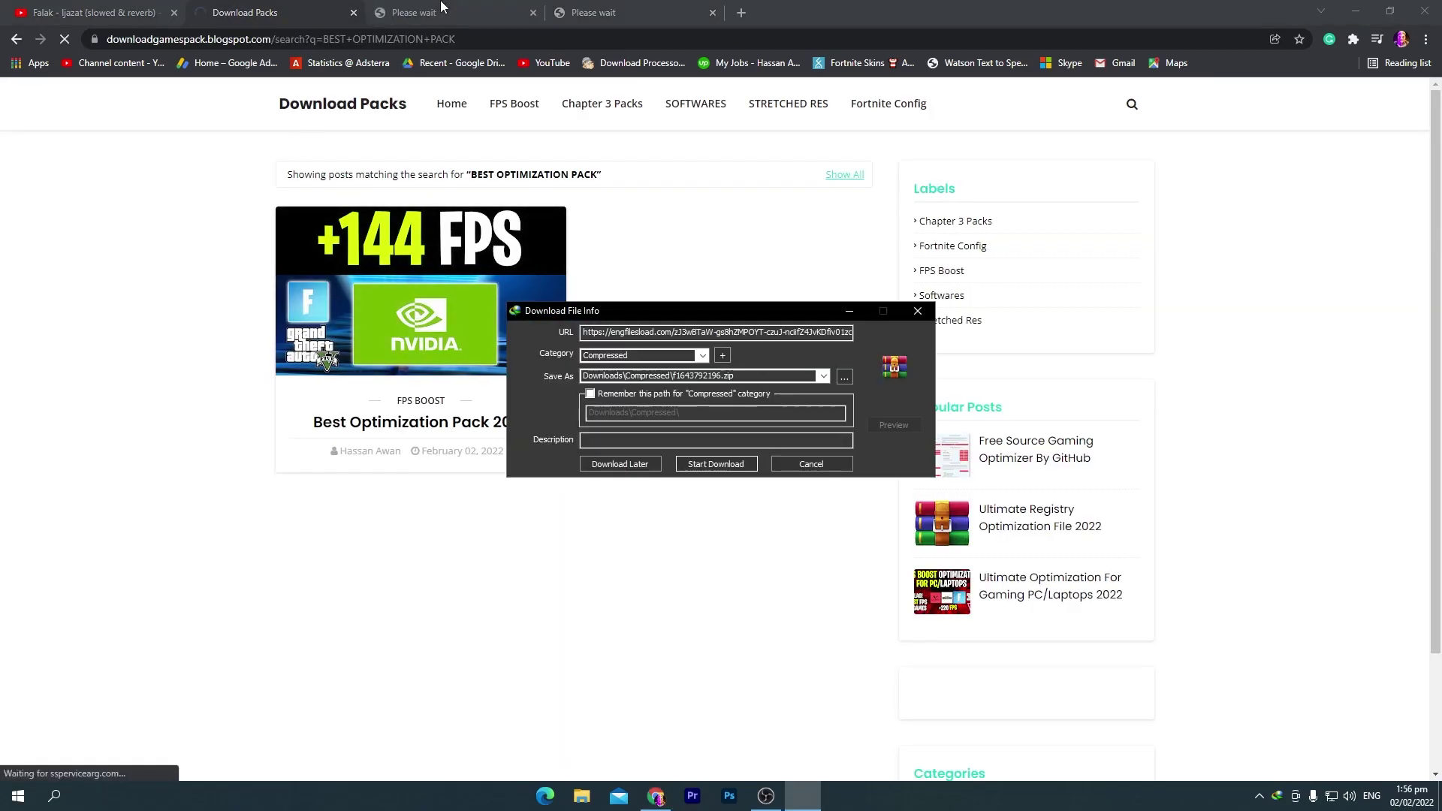
left_click(904, 311)
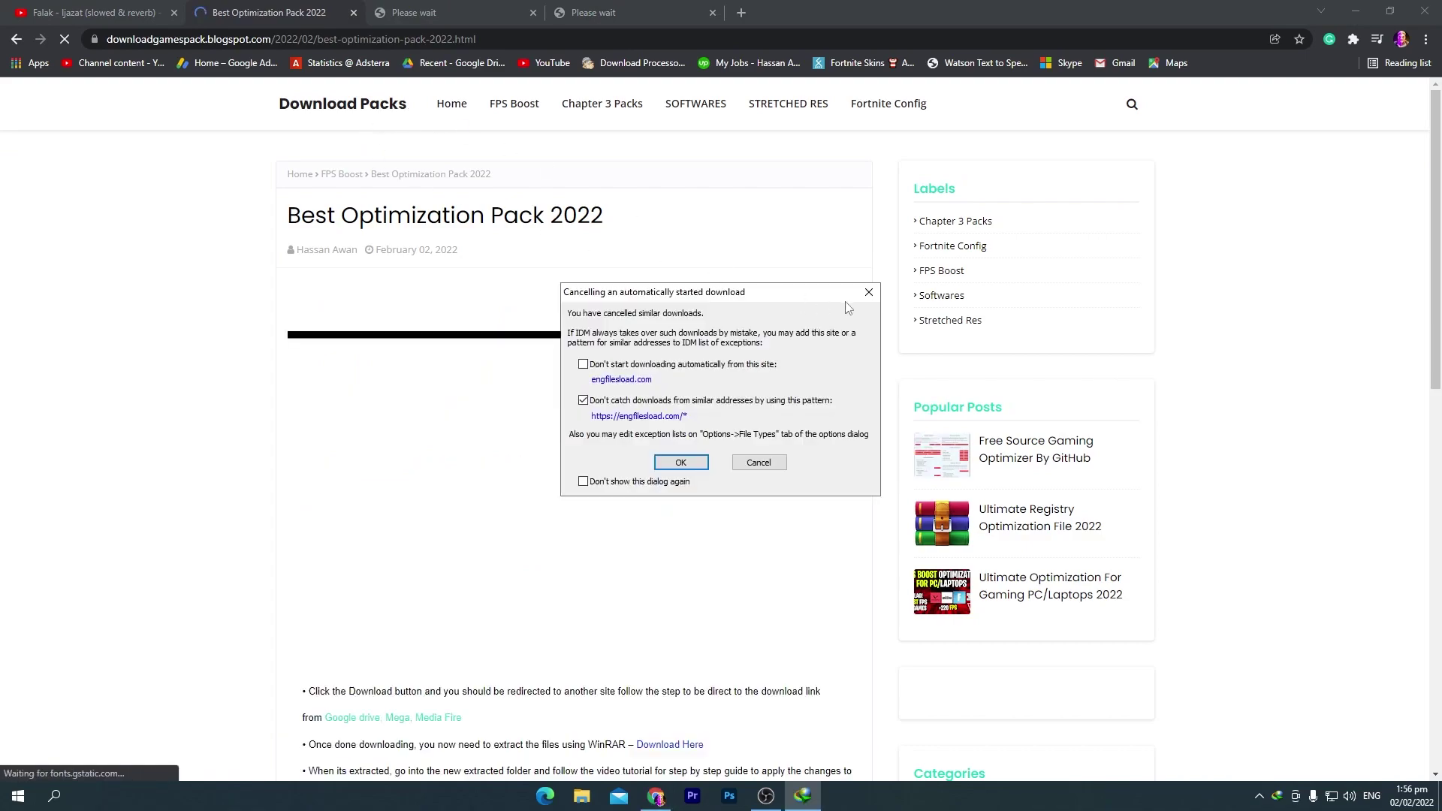
left_click(868, 288)
- Request the download of BEST OPTIMIZATION PACK.rar from the post's Google Drive link, close the loading tab and minimize the browser
scroll(472, 524, "down", 1)
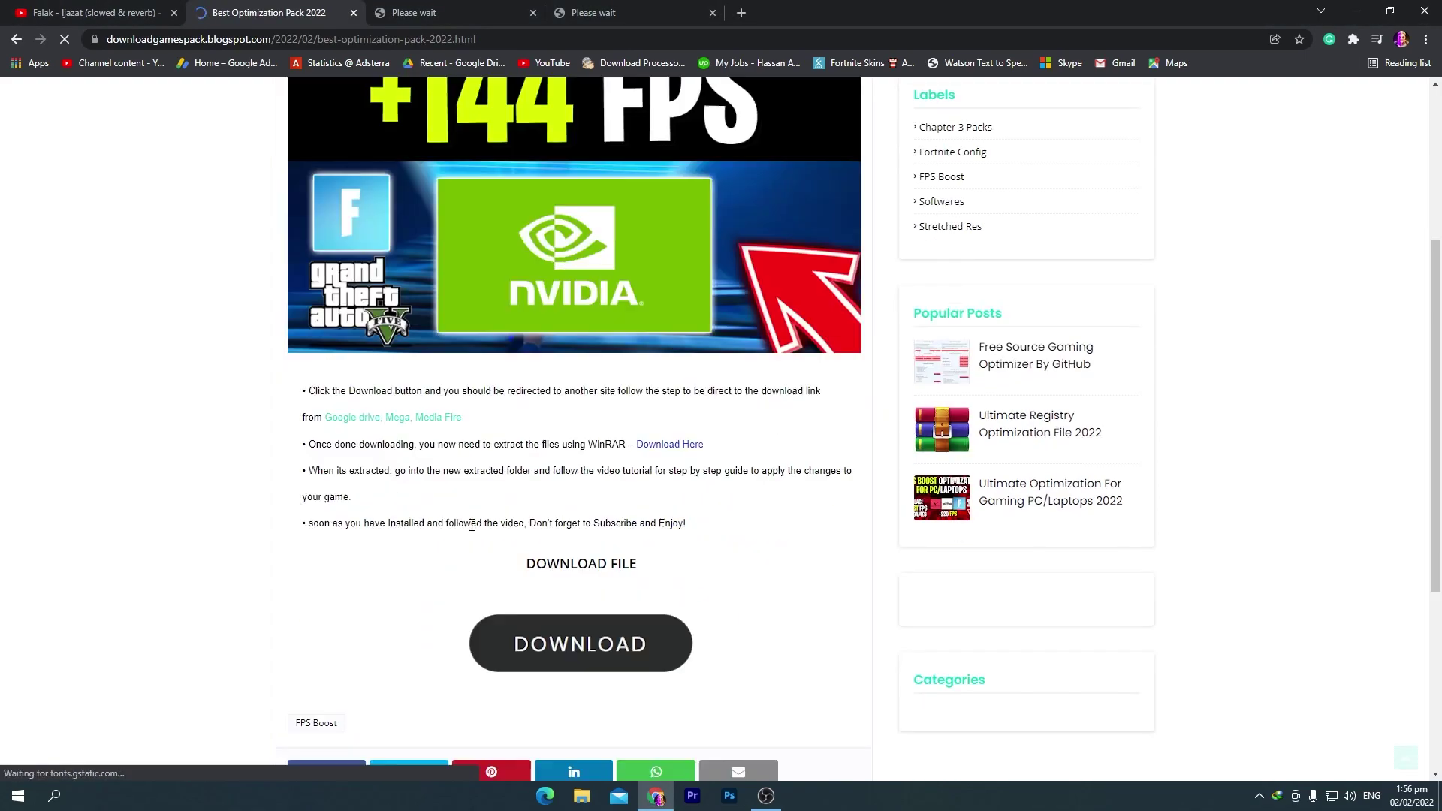
left_click(548, 647)
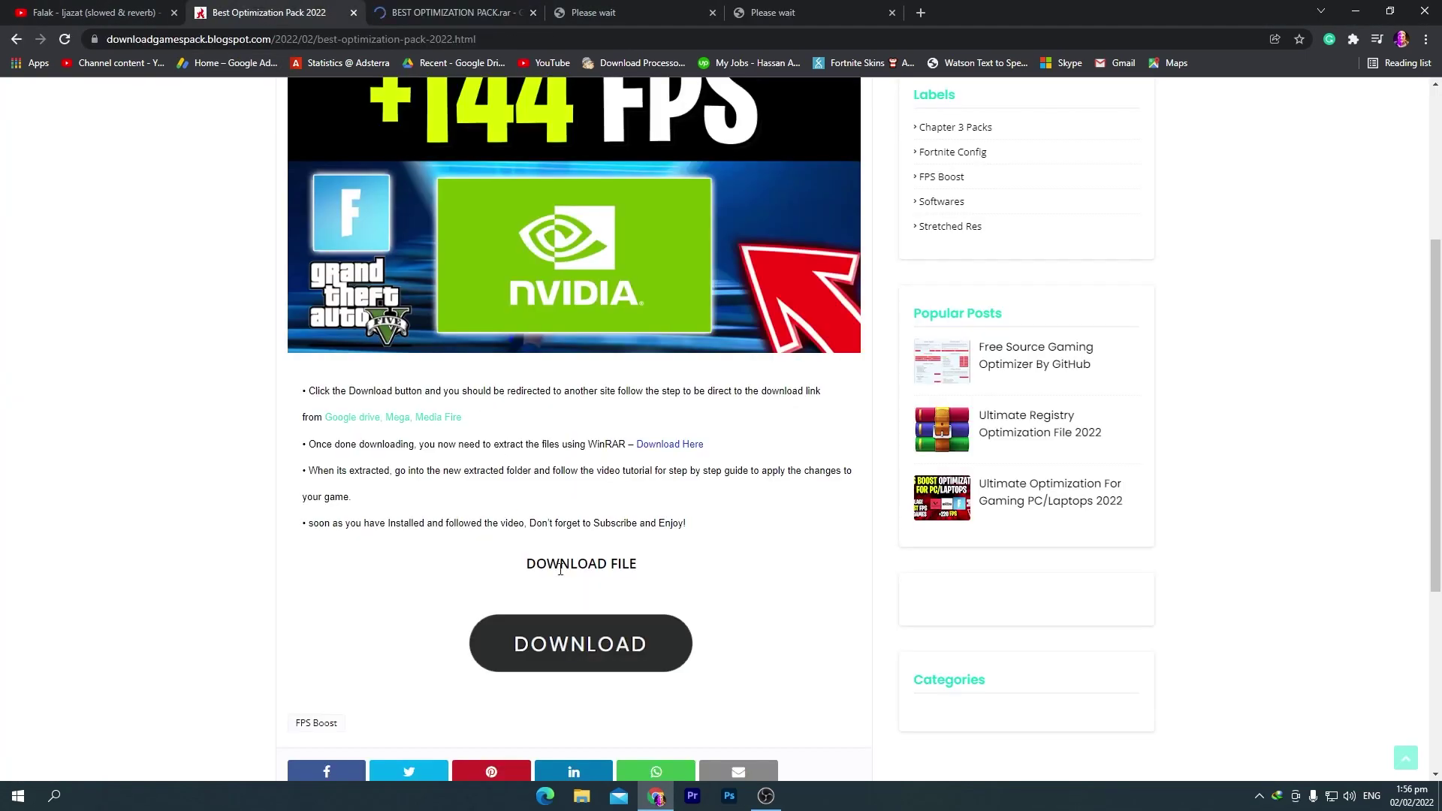
left_click(412, 9)
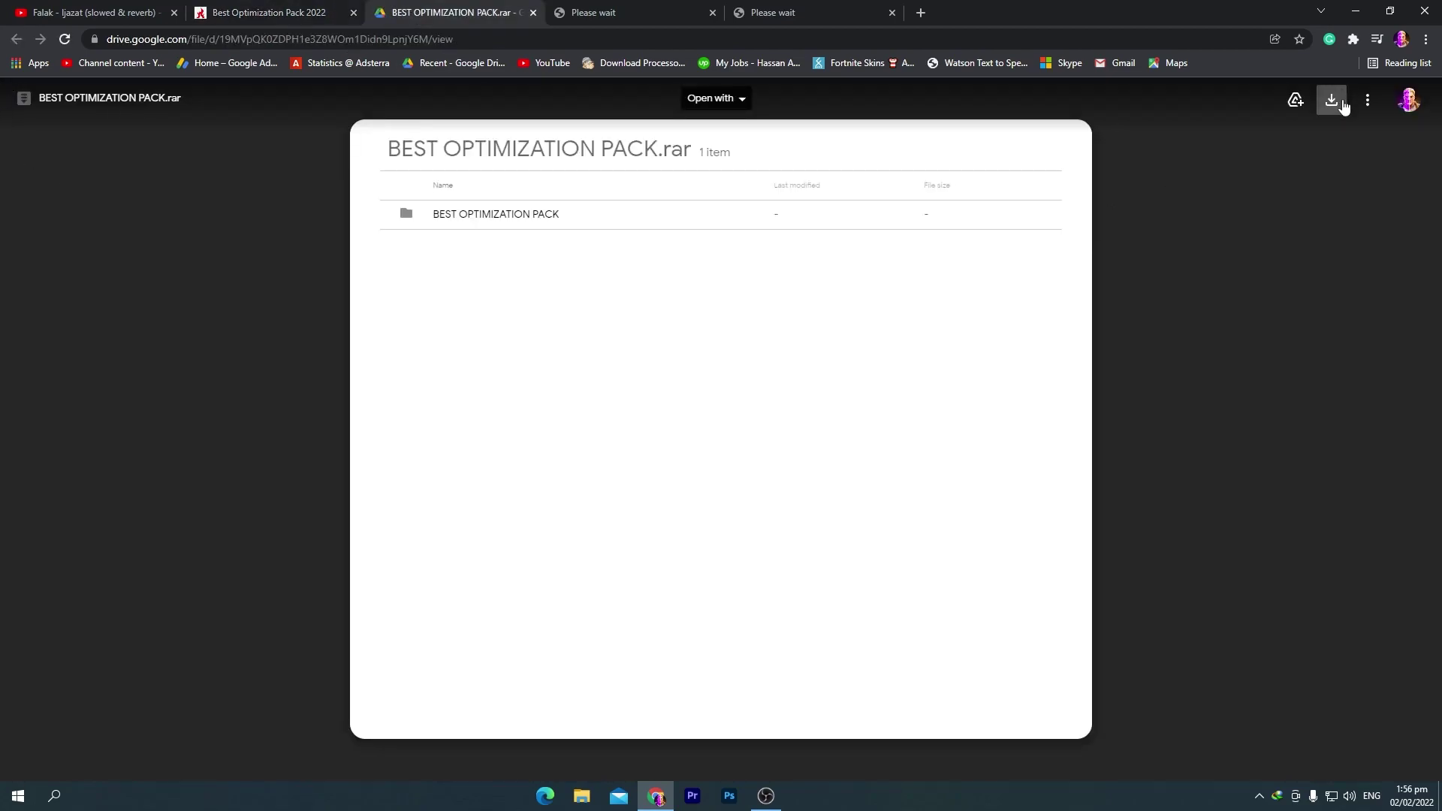
left_click(1320, 102)
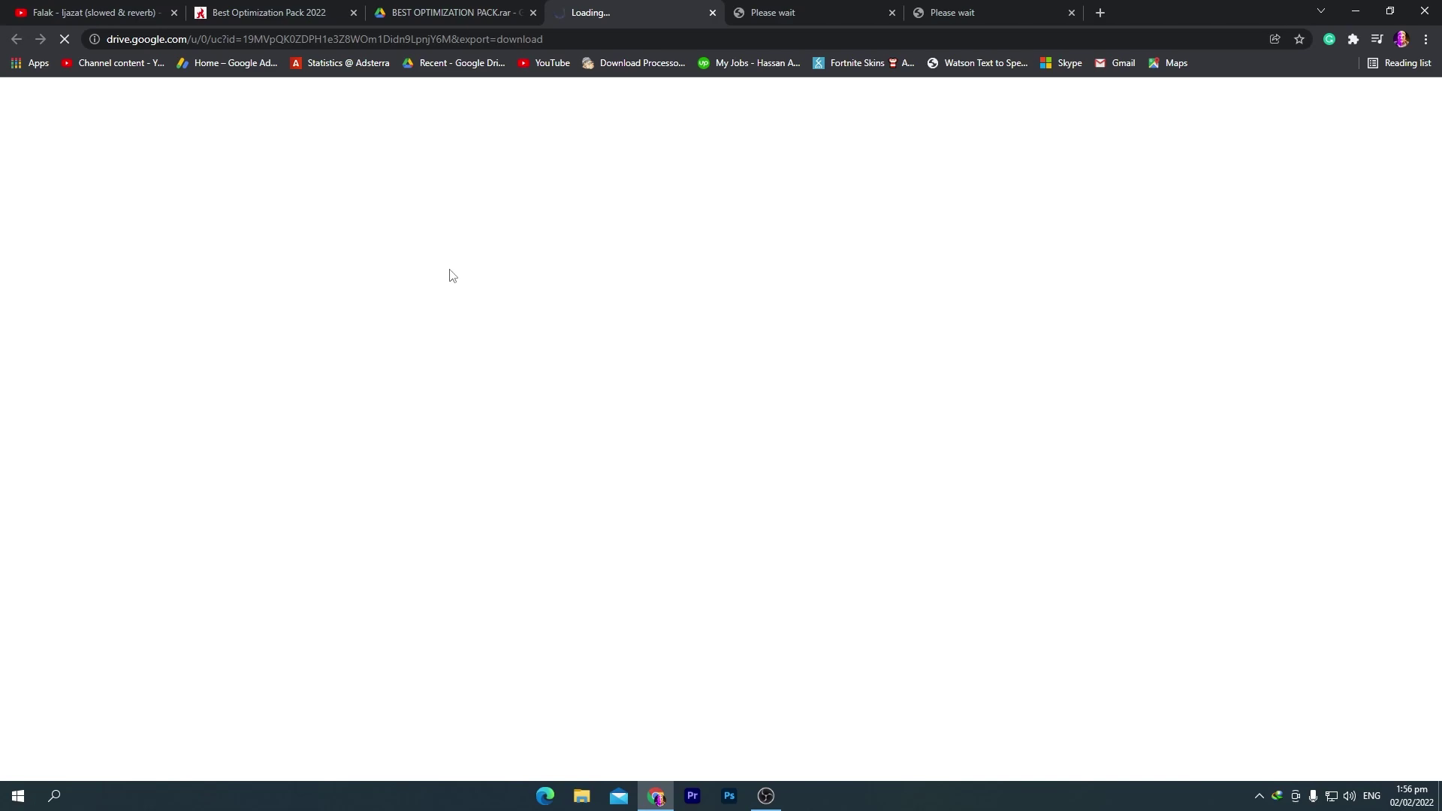
left_click(712, 13)
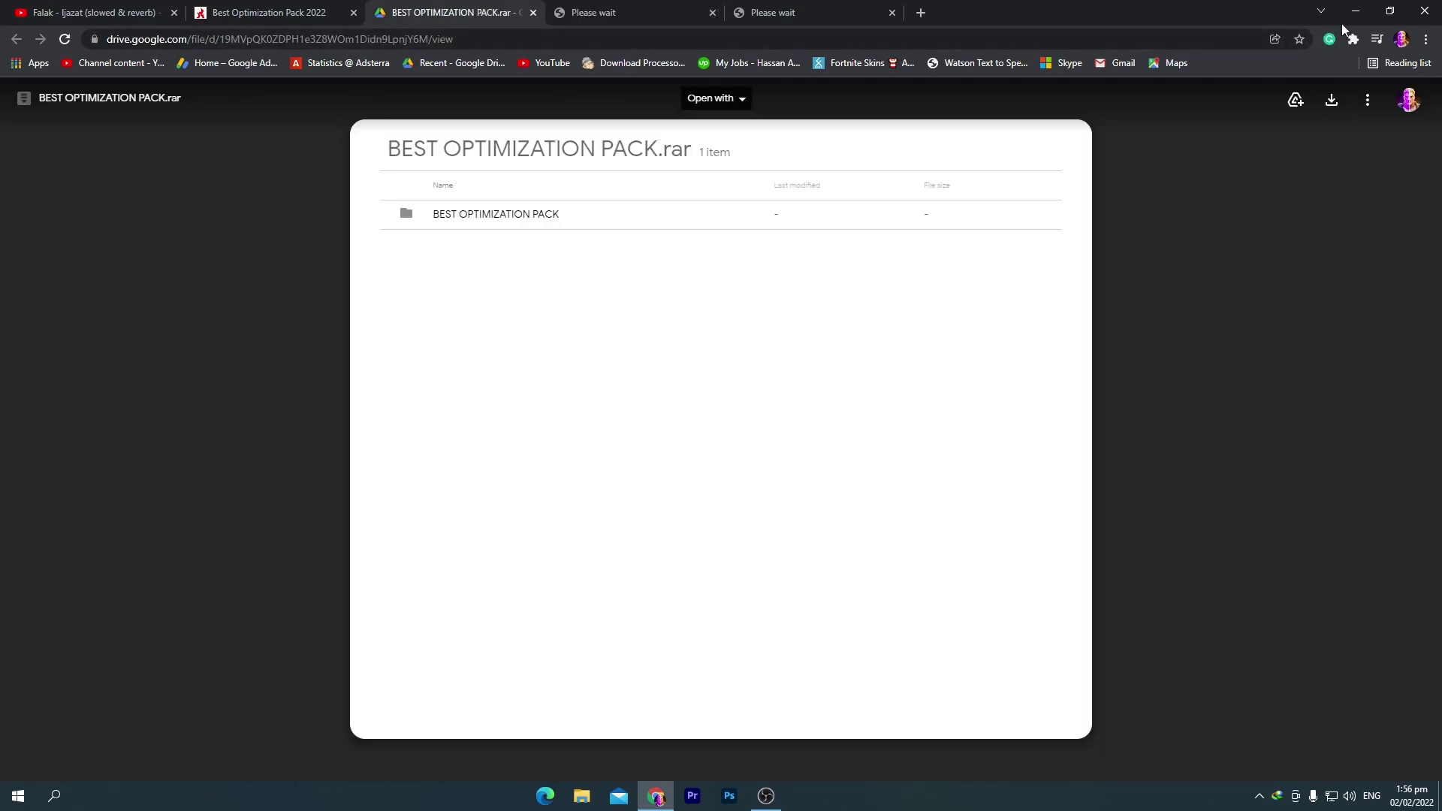
left_click(1356, 10)
- Extract the +100 FPS Files and Best Config File Settings folders from the Best Optimization Pack 2022 archive onto the desktop
left_click_drag(85, 30, 781, 339)
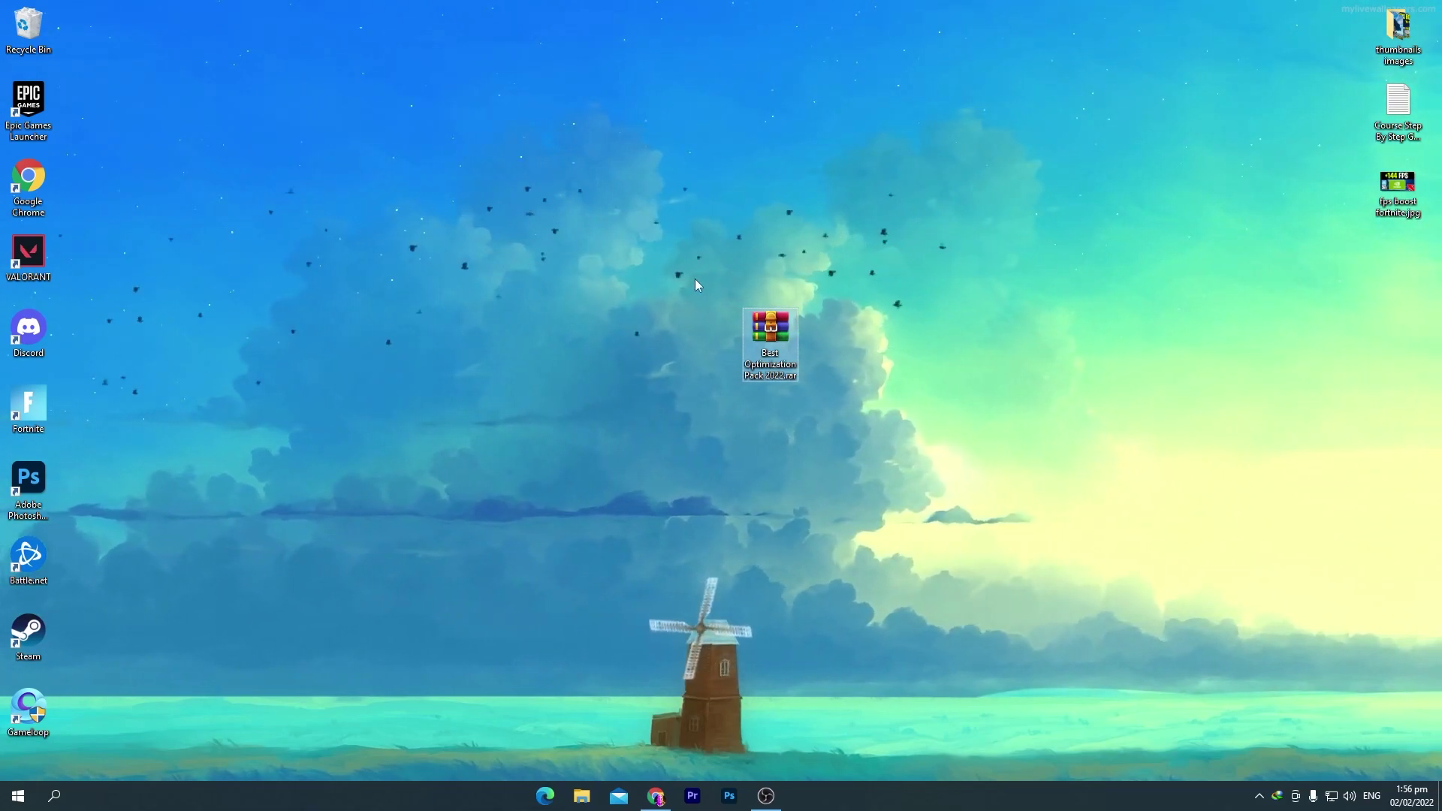
double_click(770, 330)
left_click_drag(250, 347, 865, 133)
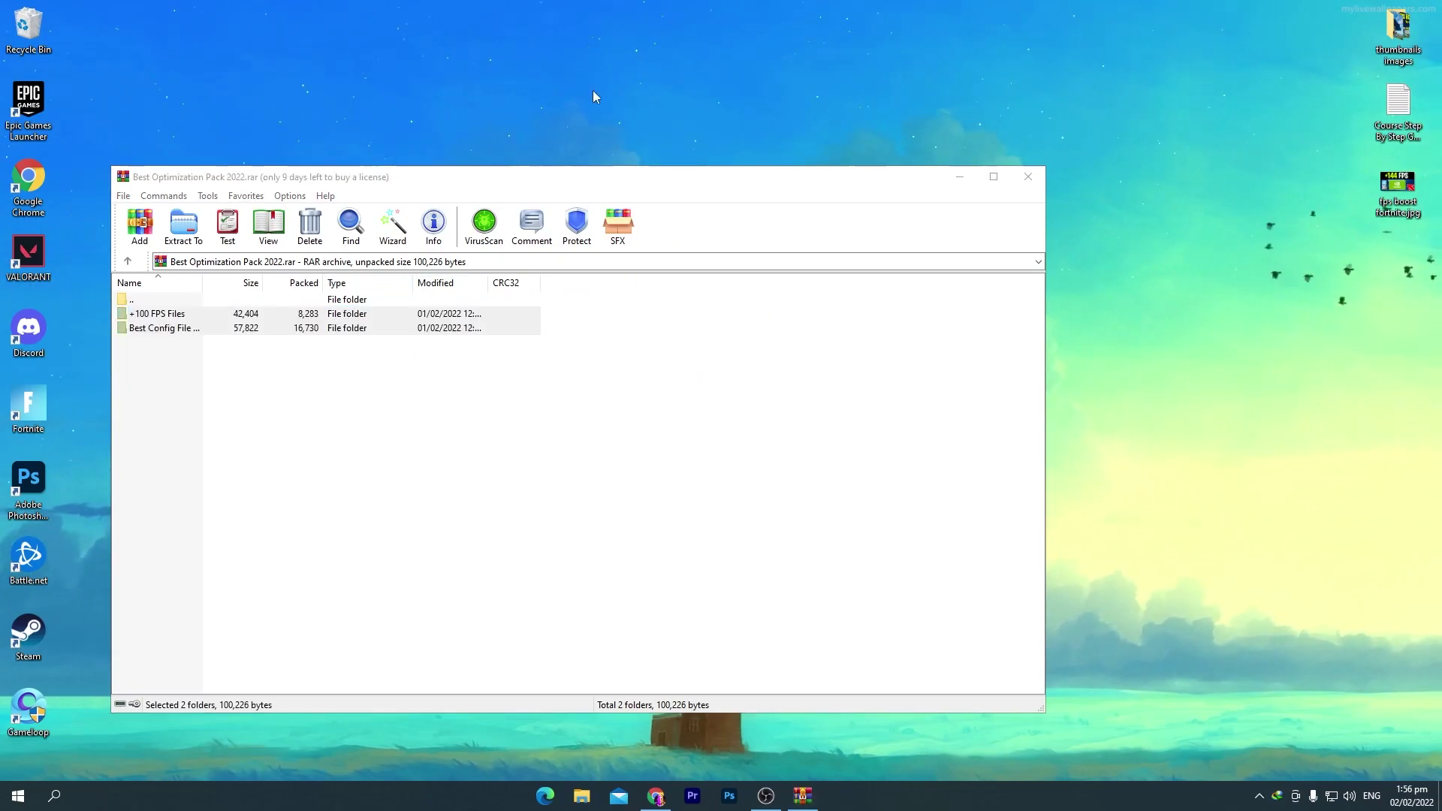
left_click(1027, 176)
left_click_drag(786, 209, 339, 246)
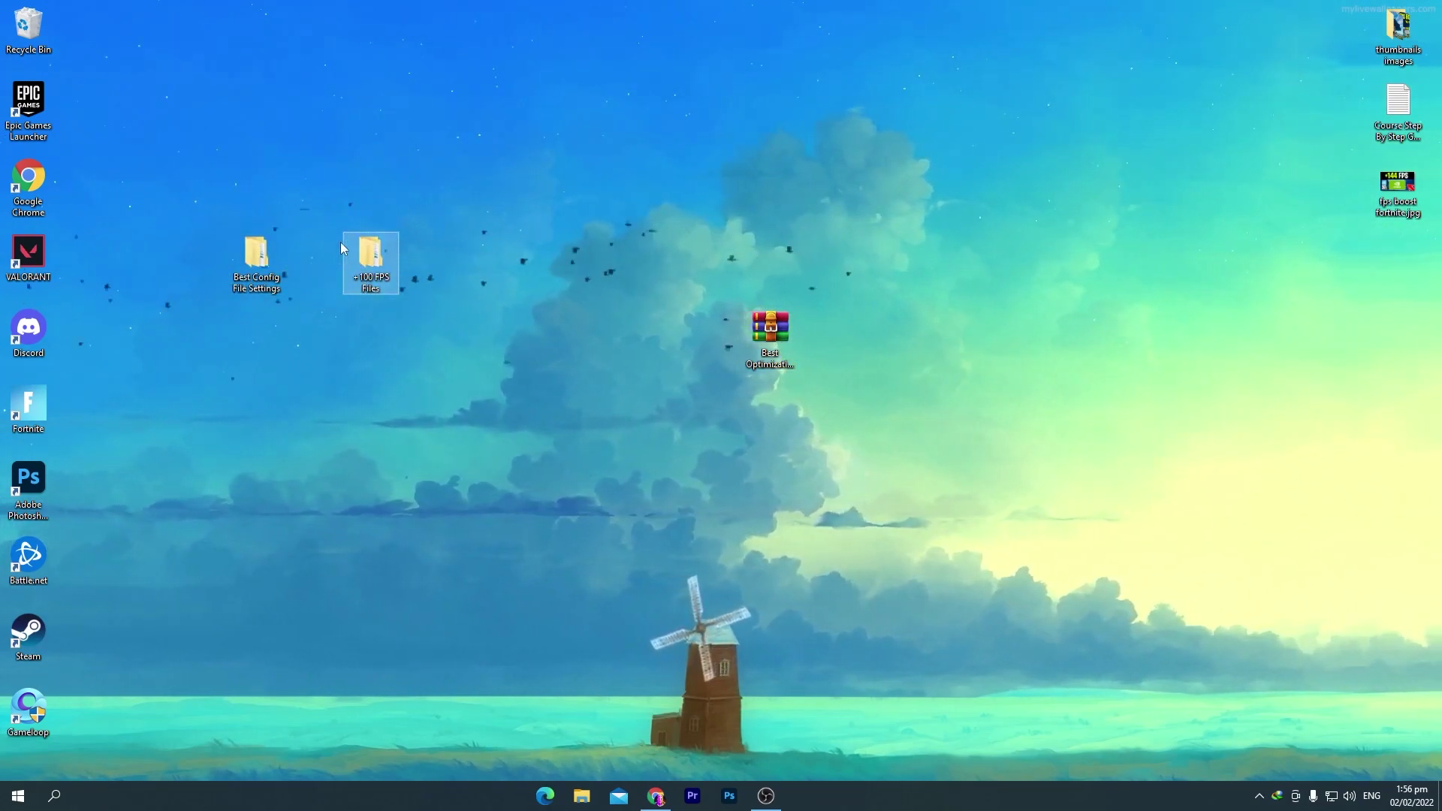
- Open the extracted +100 FPS Files folder and its Regedit files subfolder
mouse_move(342, 233)
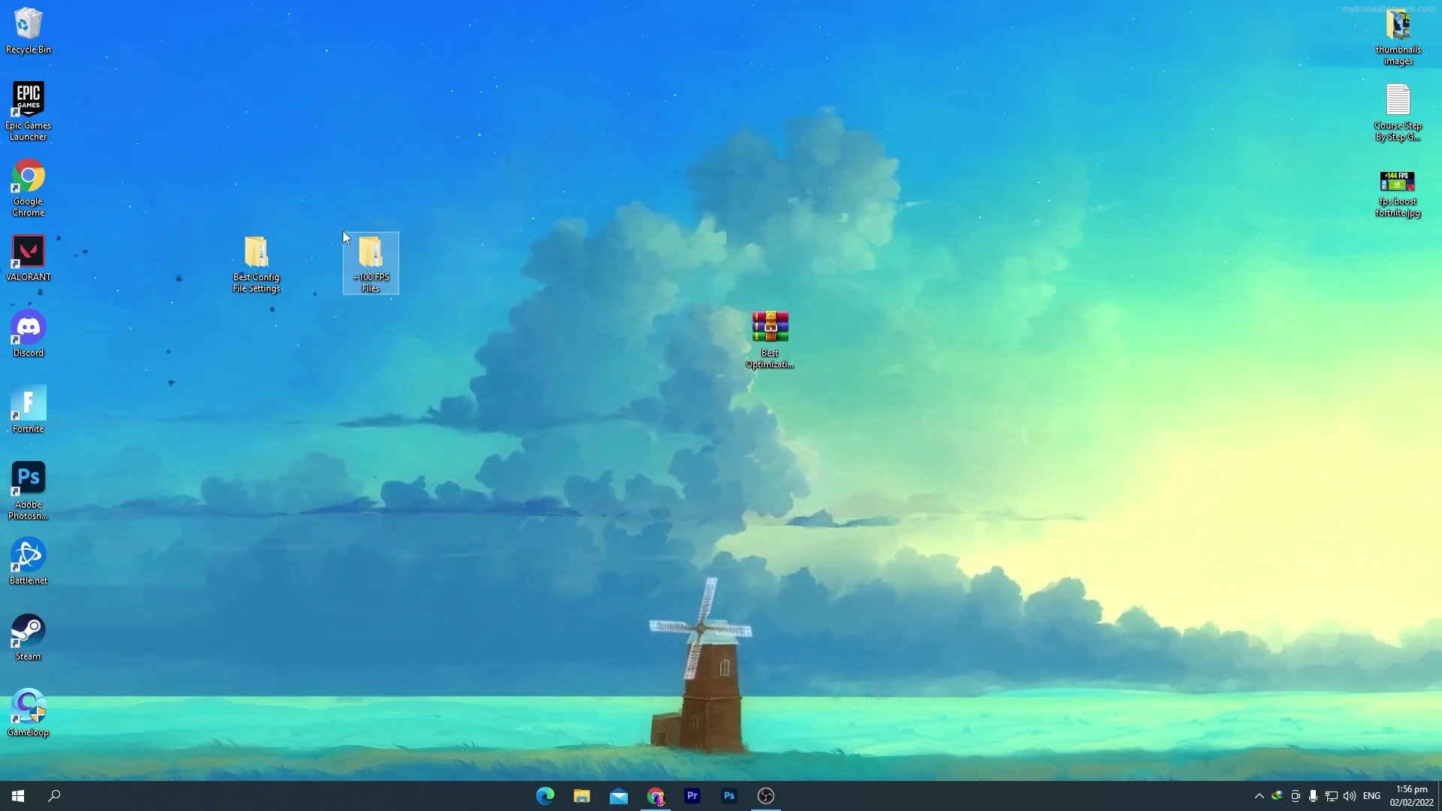
double_click(345, 238)
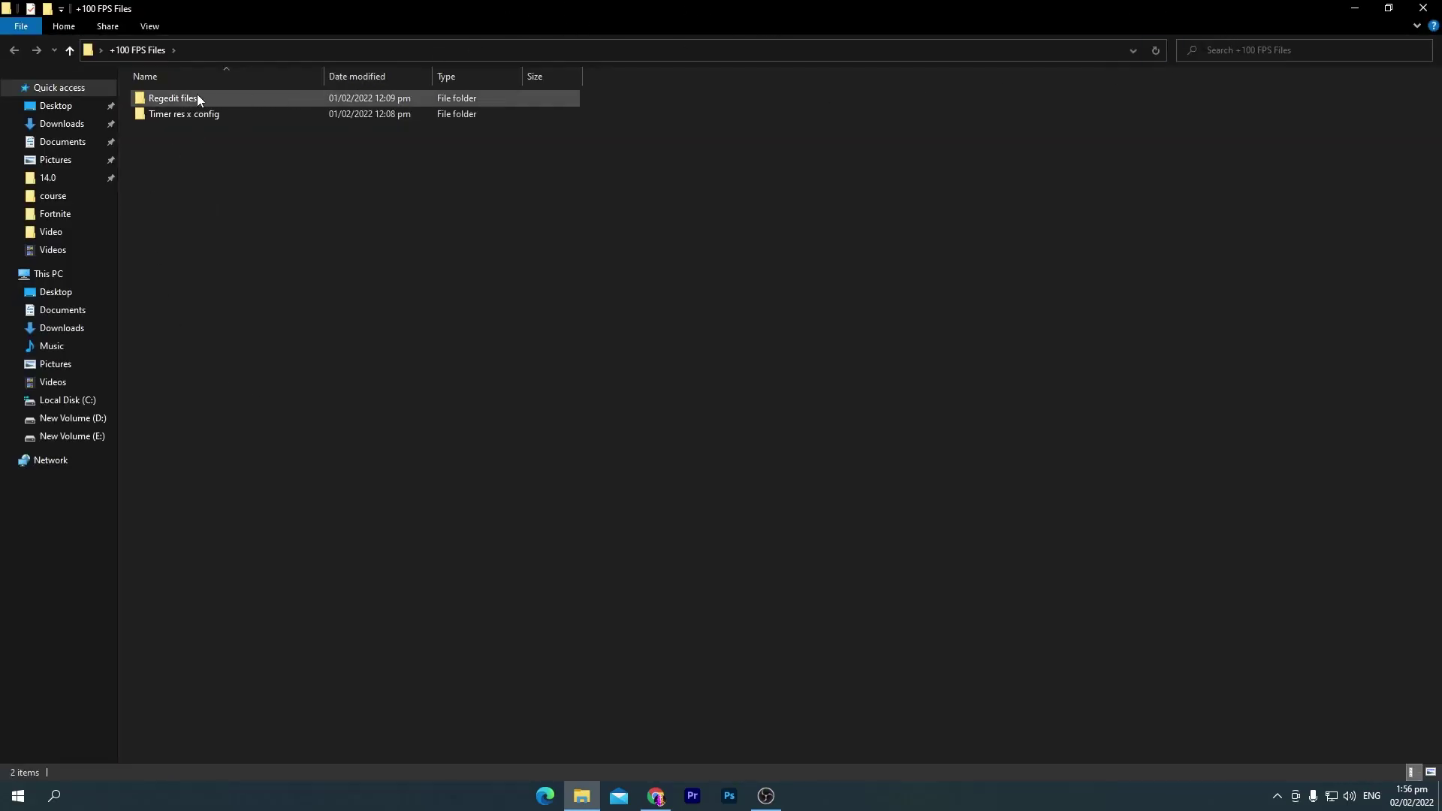
mouse_move(227, 102)
double_click(164, 99)
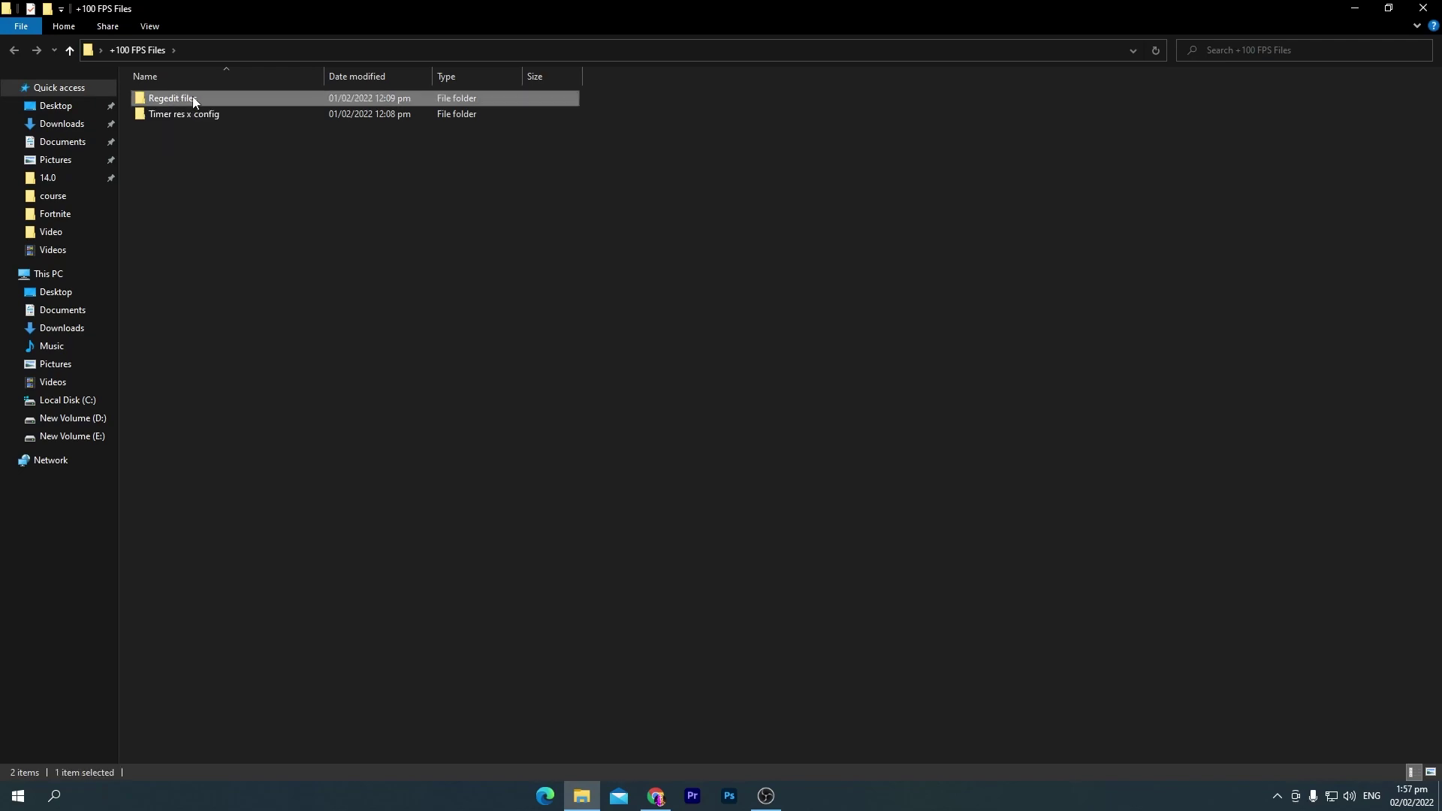
- Merge Add_Maximum_processor_frequency_to_Power_Options.reg from the Regedit files folder into the registry
left_click_drag(206, 236, 649, 108)
left_click(209, 214)
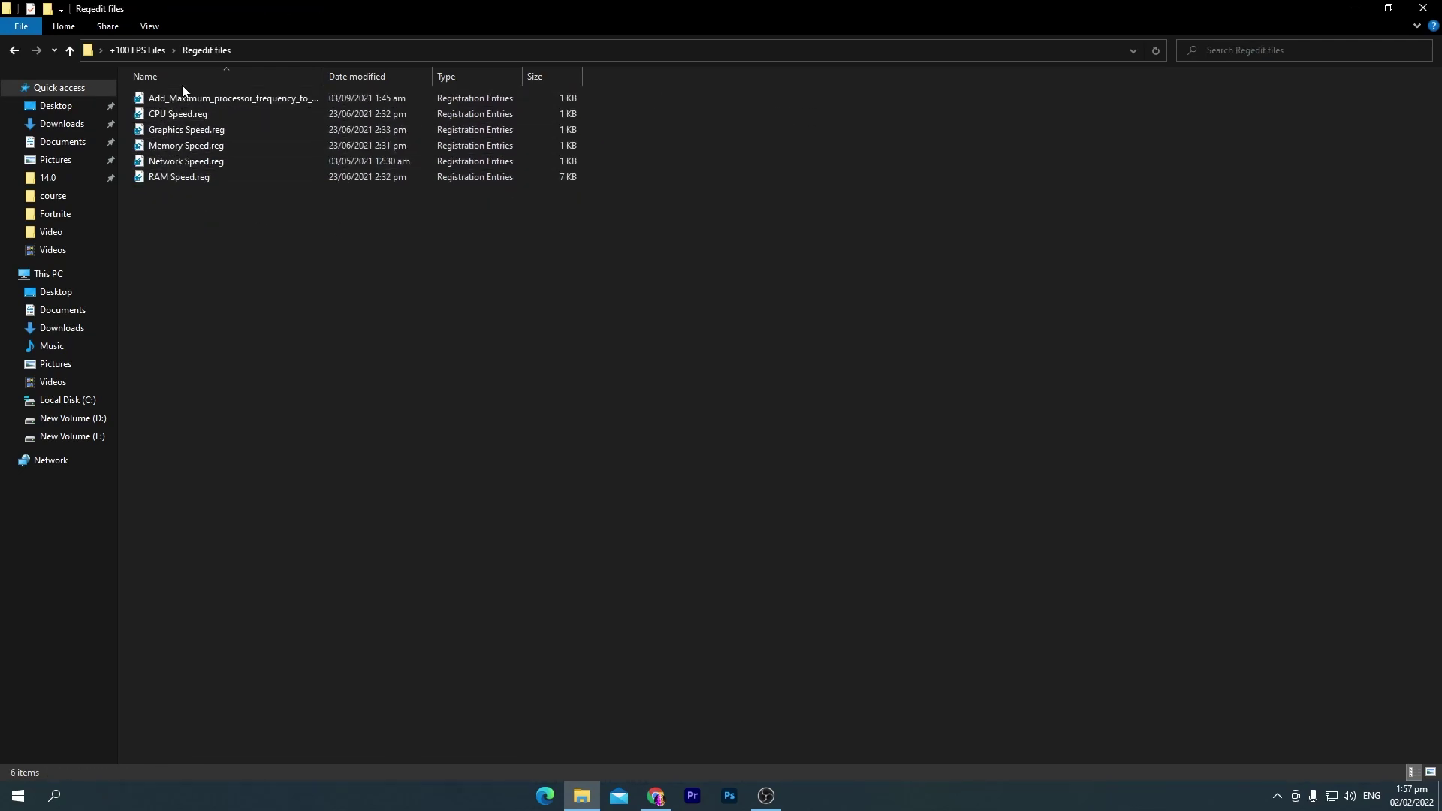
double_click(223, 100)
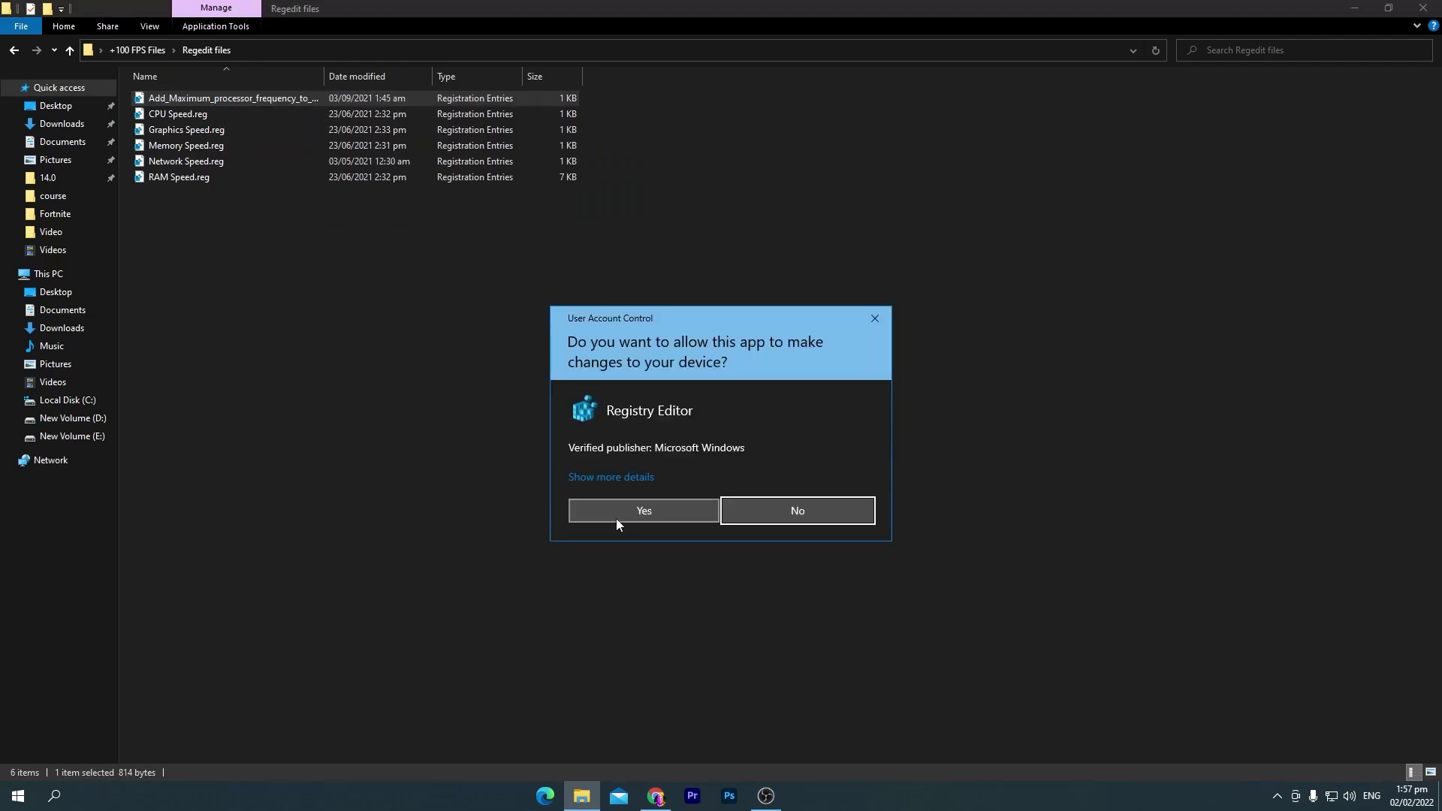
left_click(614, 517)
left_click(833, 426)
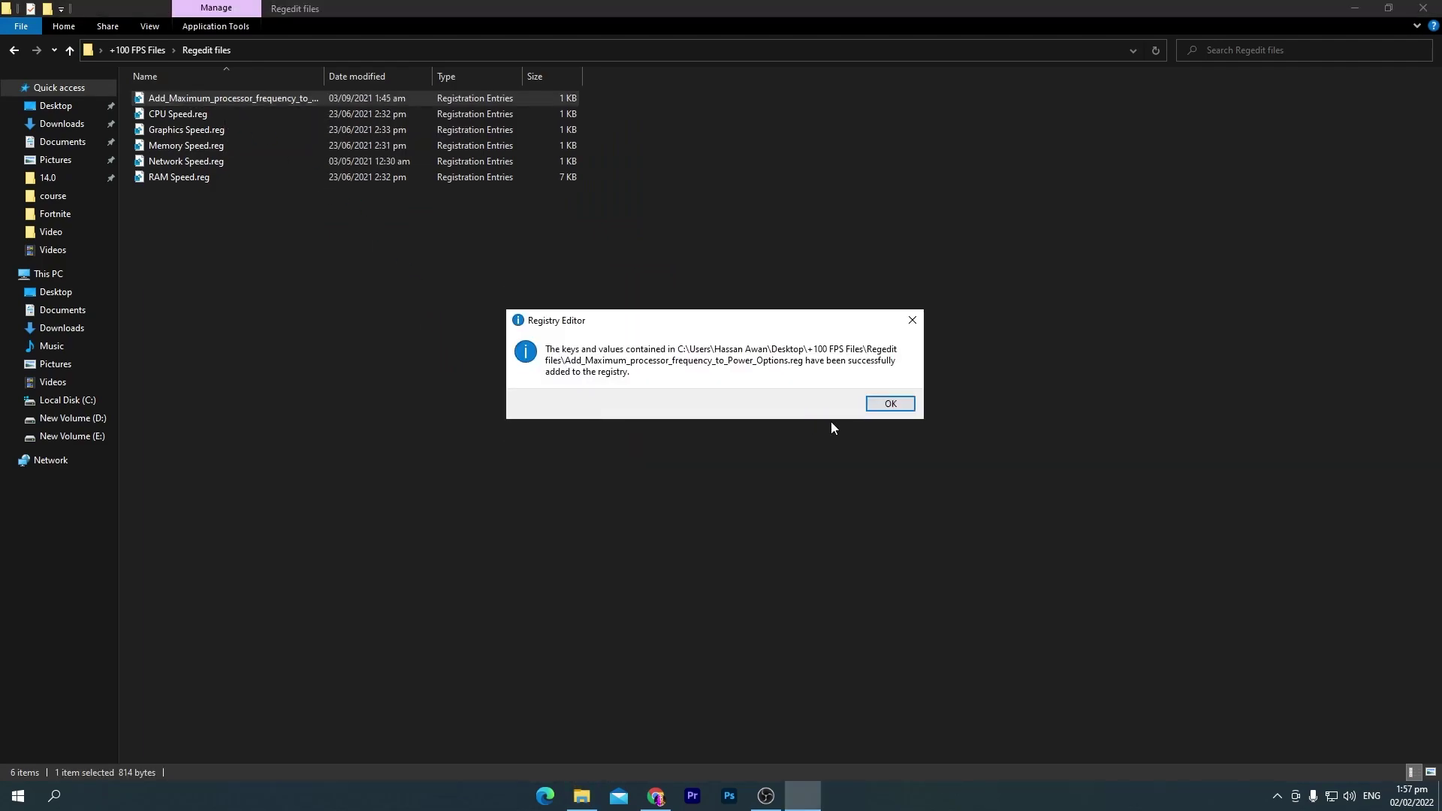
left_click(891, 401)
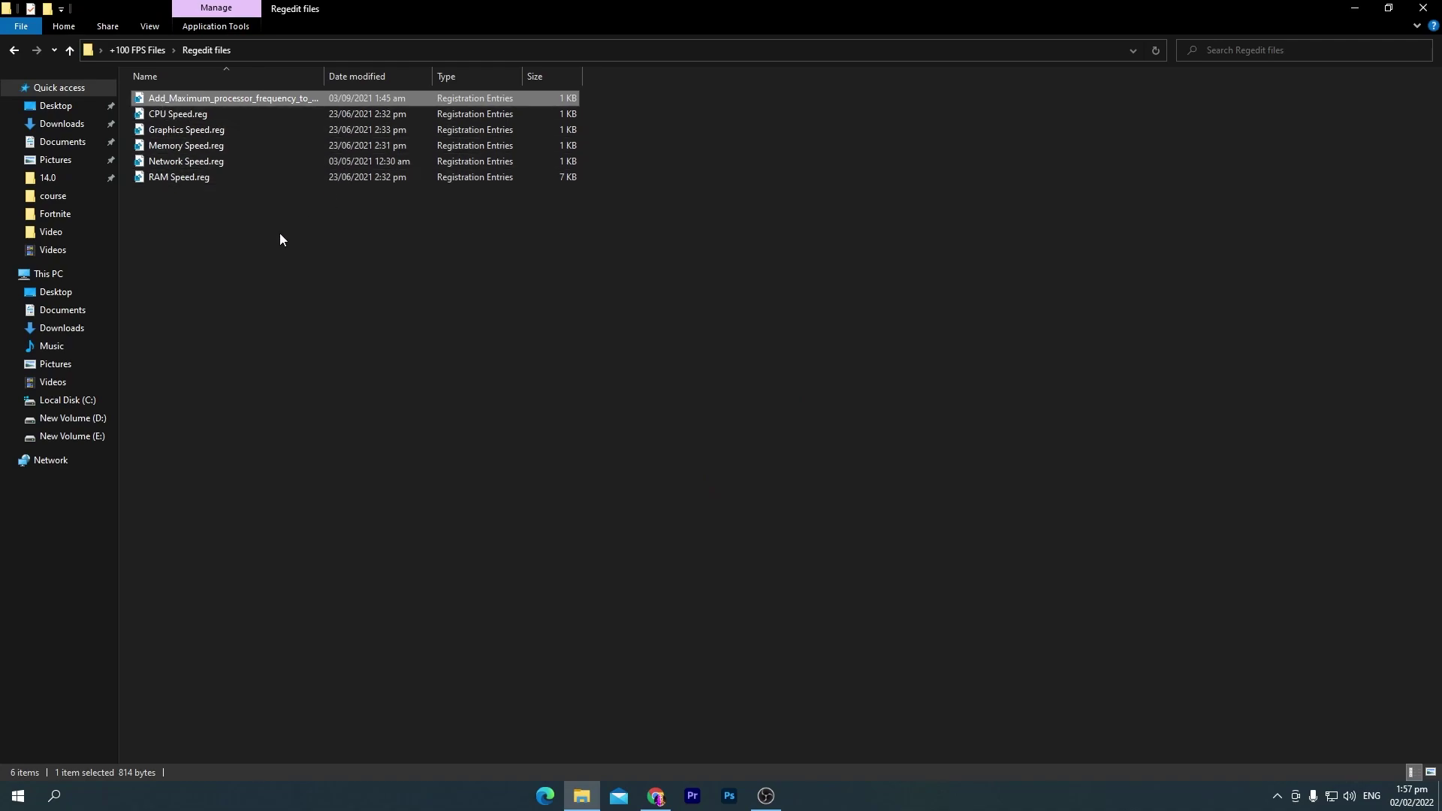
- Merge CPU Speed.reg and Graphics Speed.reg into the registry
double_click(162, 118)
left_click(614, 514)
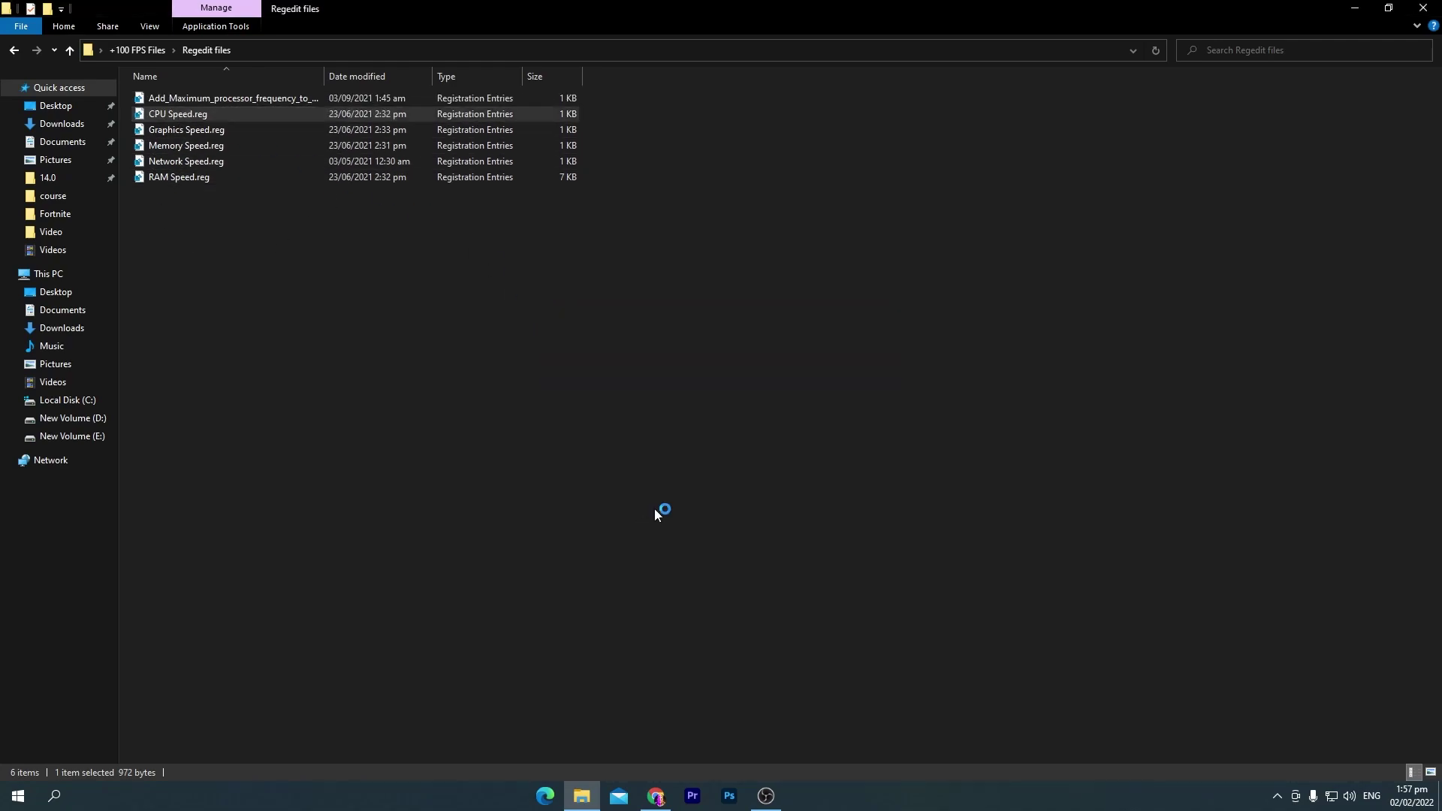
left_click(826, 421)
left_click(879, 399)
left_click(205, 130)
left_click(638, 510)
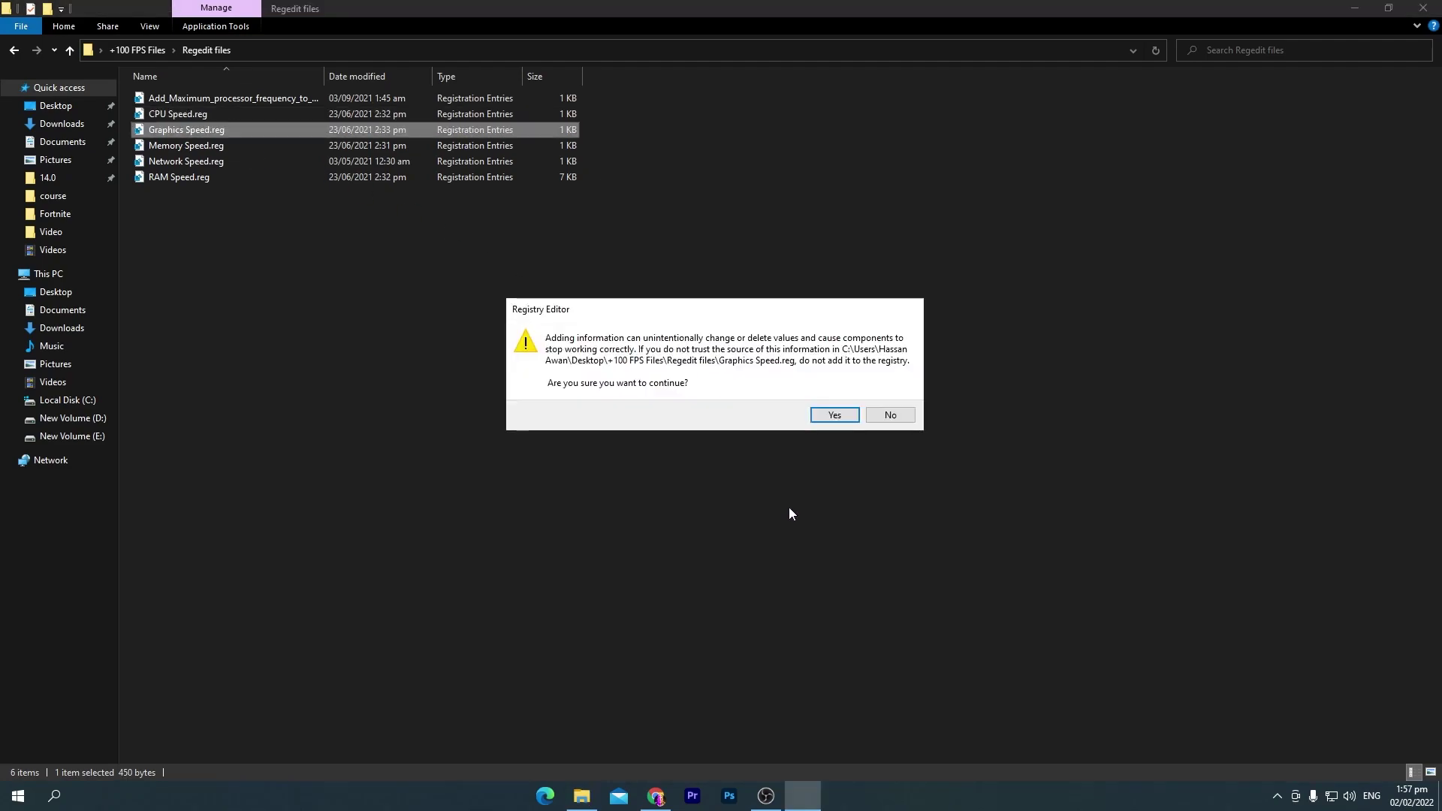
left_click(826, 417)
left_click(884, 402)
- Merge Memory Speed.reg and Network Speed.reg into the registry
double_click(227, 145)
left_click(639, 511)
left_click(828, 416)
left_click(884, 398)
key("Down")
key("Return")
left_click(638, 510)
left_click(829, 415)
left_click(883, 400)
- Merge RAM Speed.reg into the registry
key("Down")
key("Return")
left_click(638, 511)
left_click(831, 413)
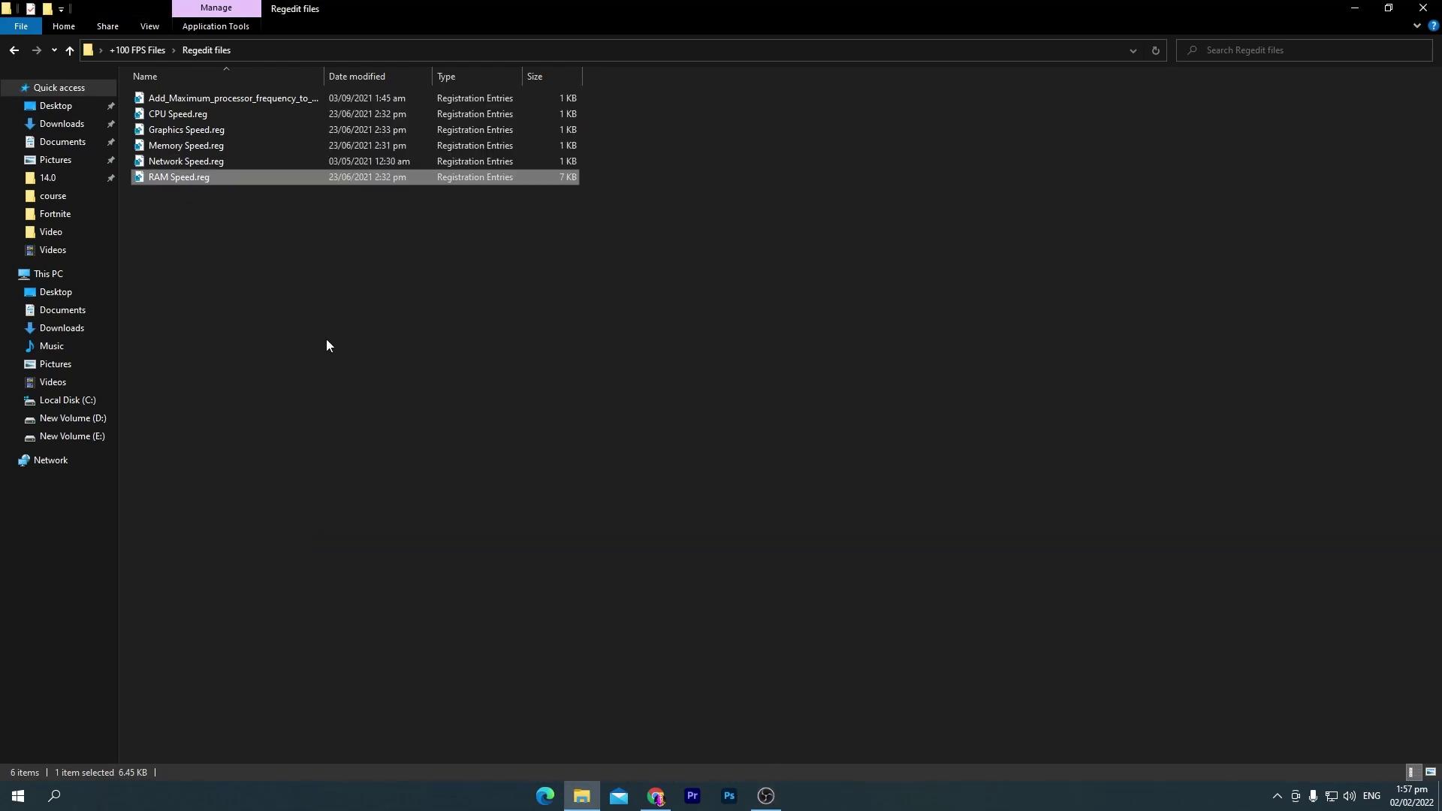
- Copy the three bcdedit commands from Input Delay Fix Commands.txt in the Timer res x config folder
left_click(132, 50)
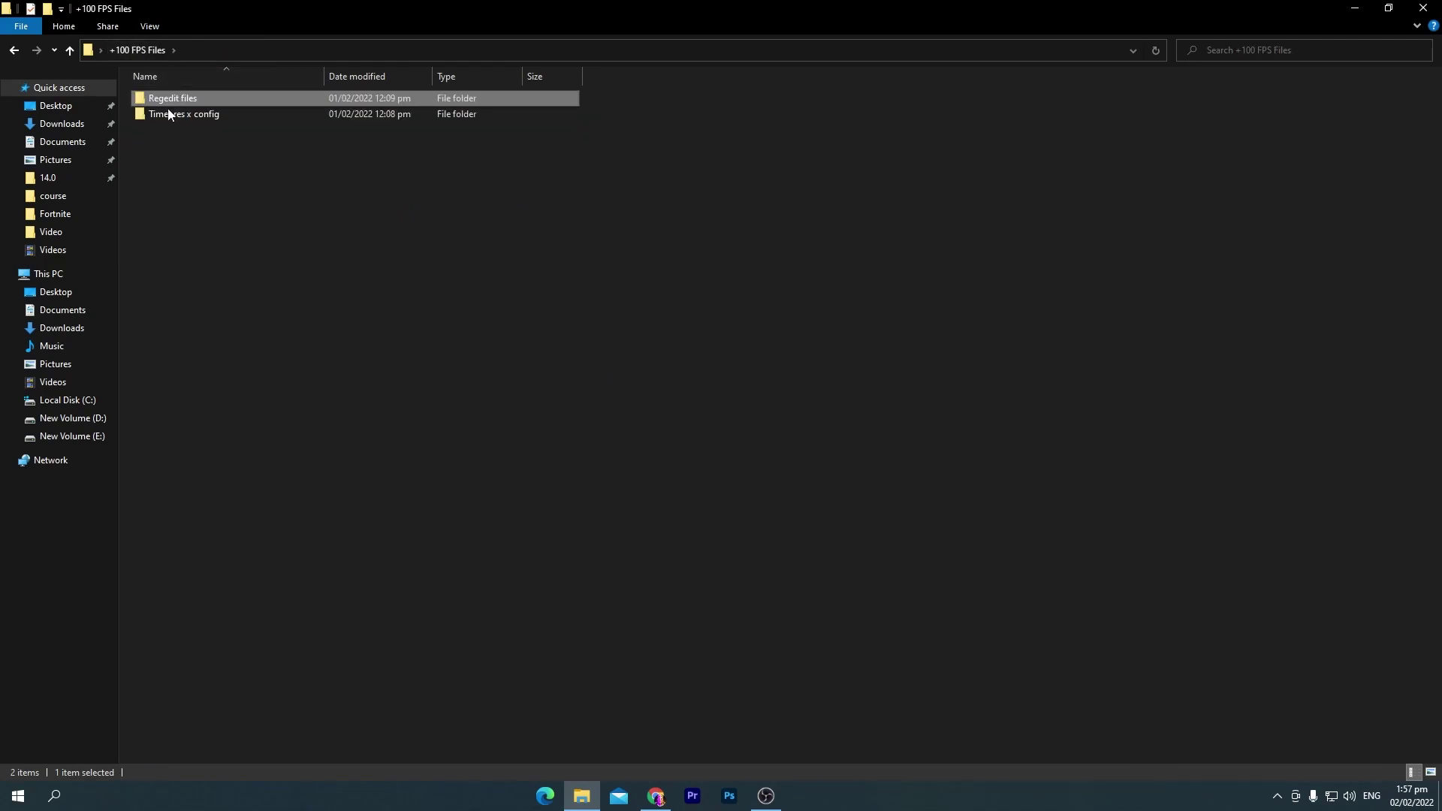
double_click(244, 113)
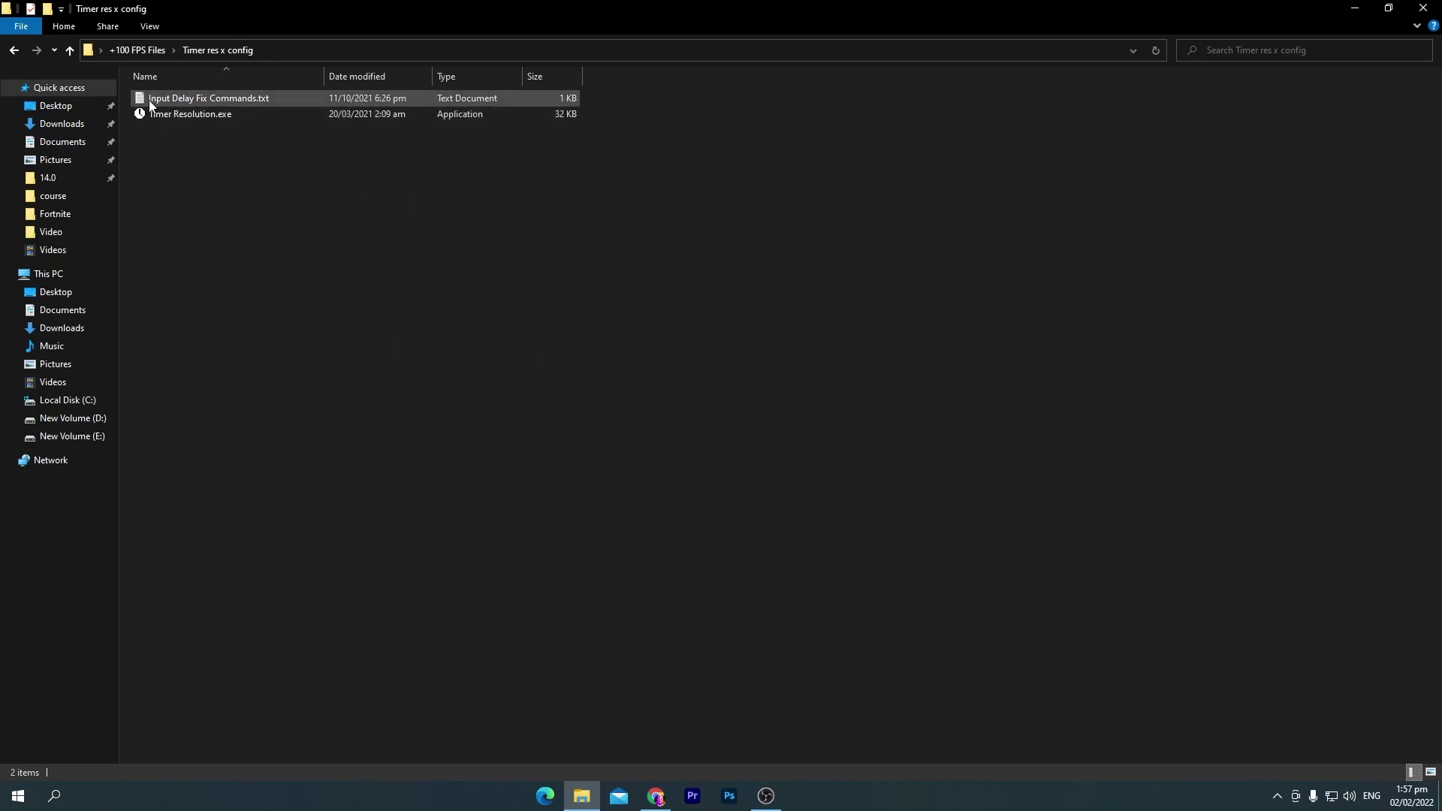
double_click(312, 98)
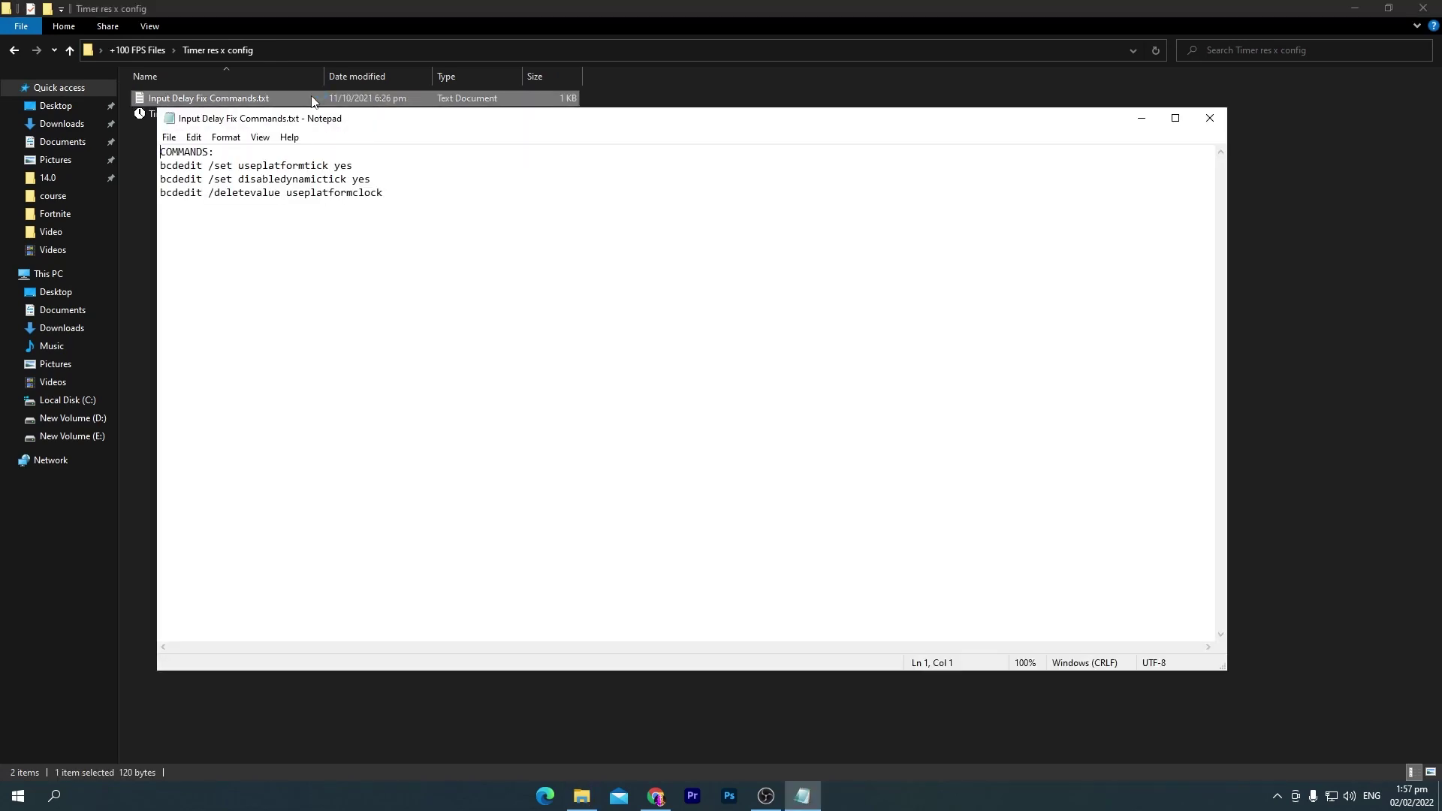
left_click_drag(301, 122, 768, 204)
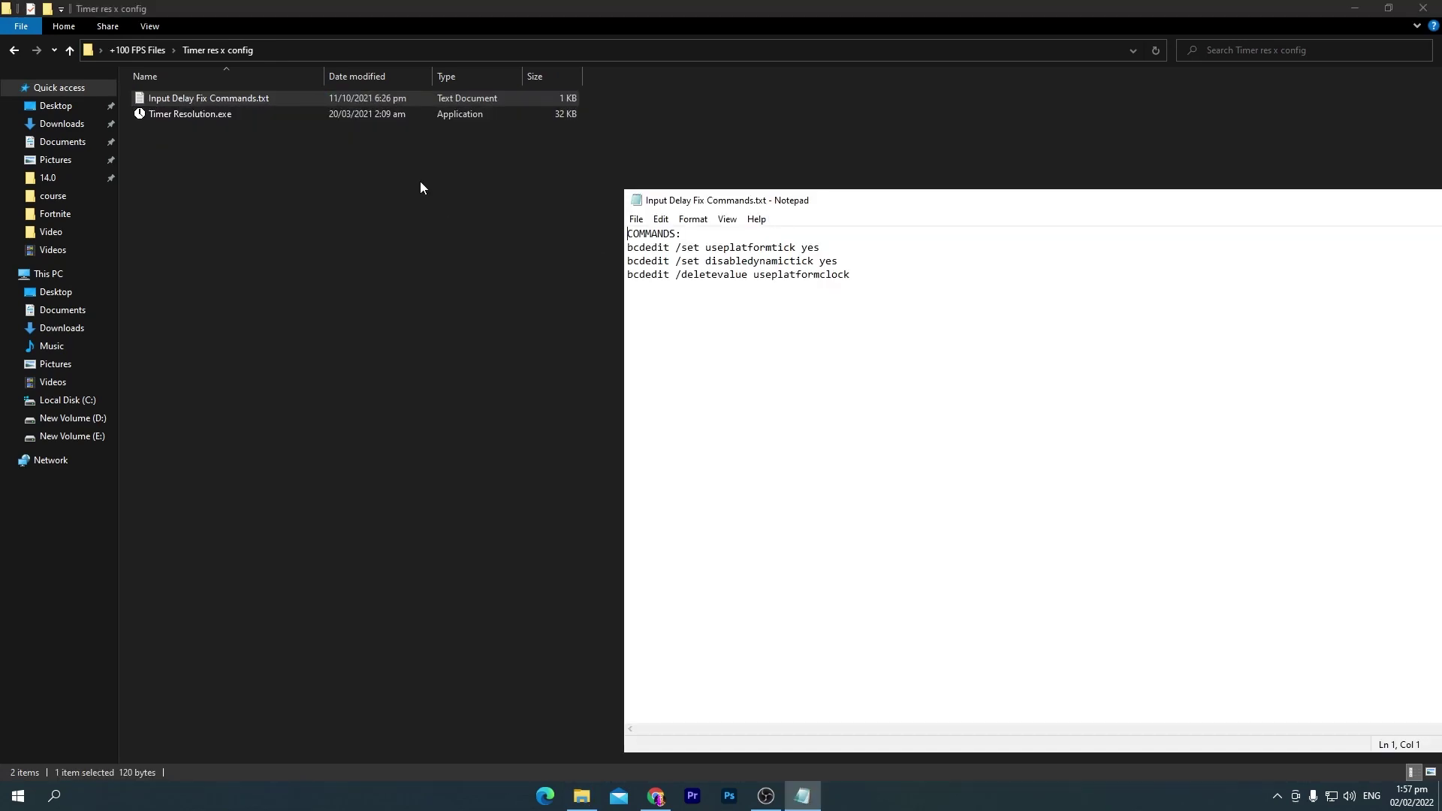
left_click_drag(862, 281, 629, 248)
right_click(698, 255)
left_click(725, 299)
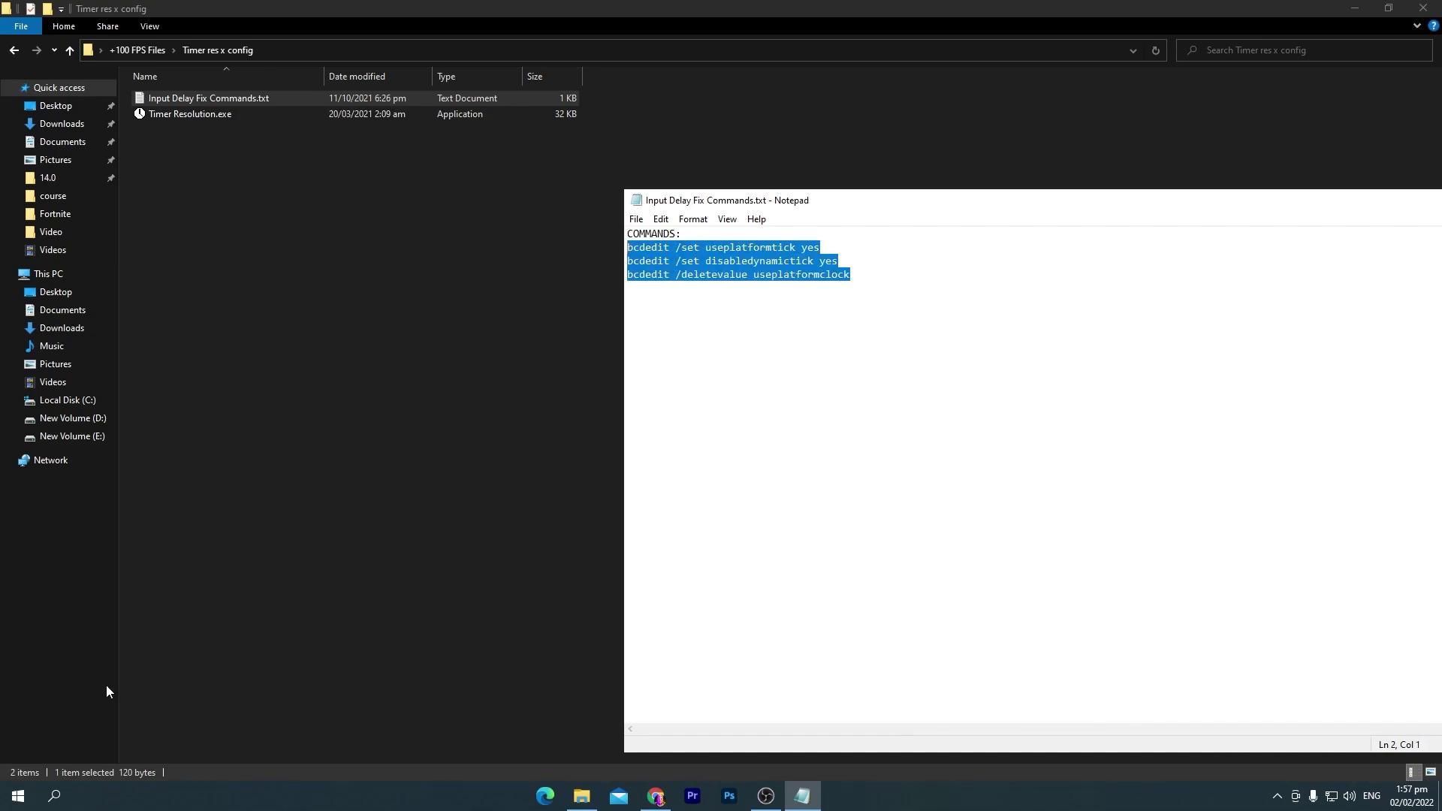
- Run the three copied bcdedit commands in an administrator Command Prompt, closing it and the commands text file when done
left_click(54, 796)
type("cmd")
left_click(419, 538)
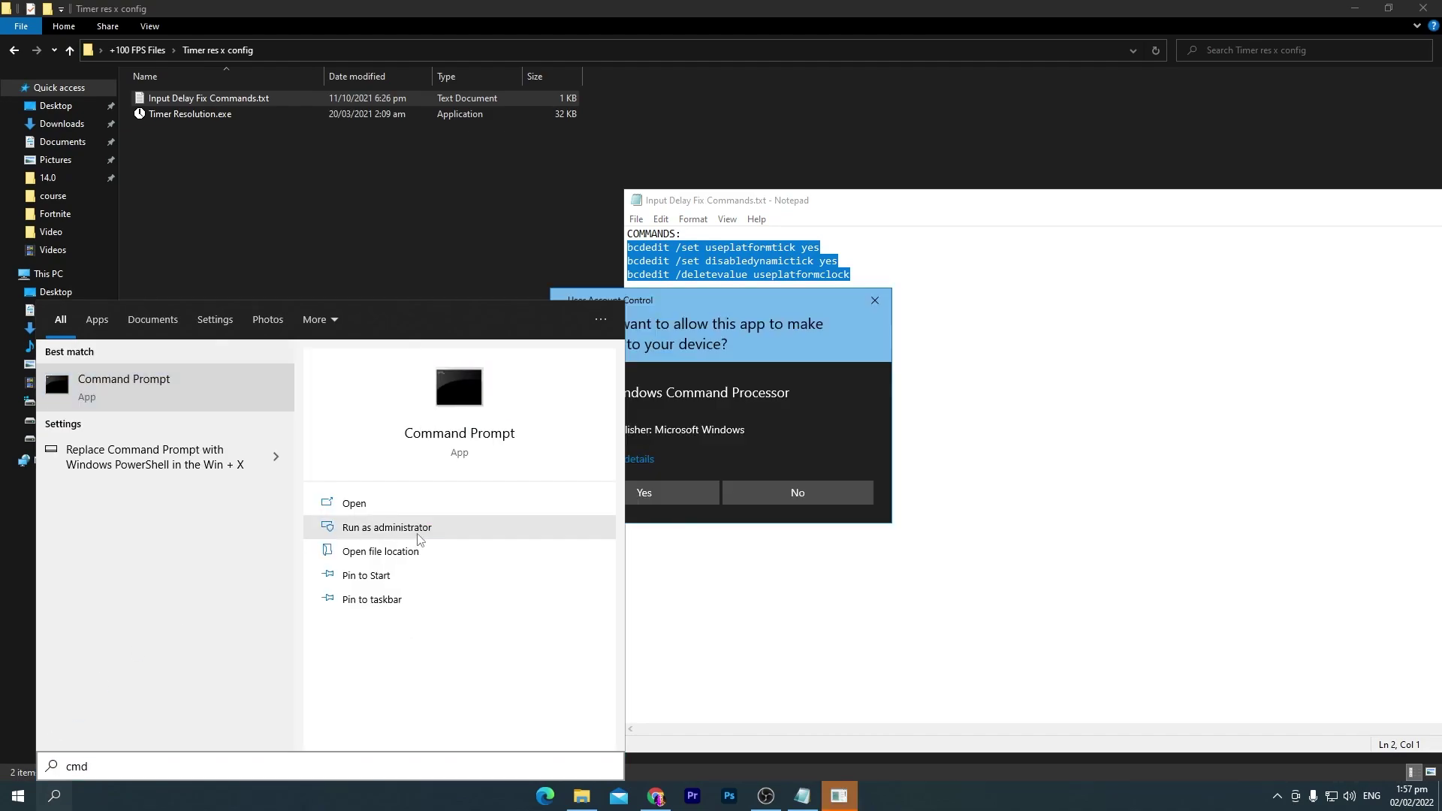
left_click(661, 493)
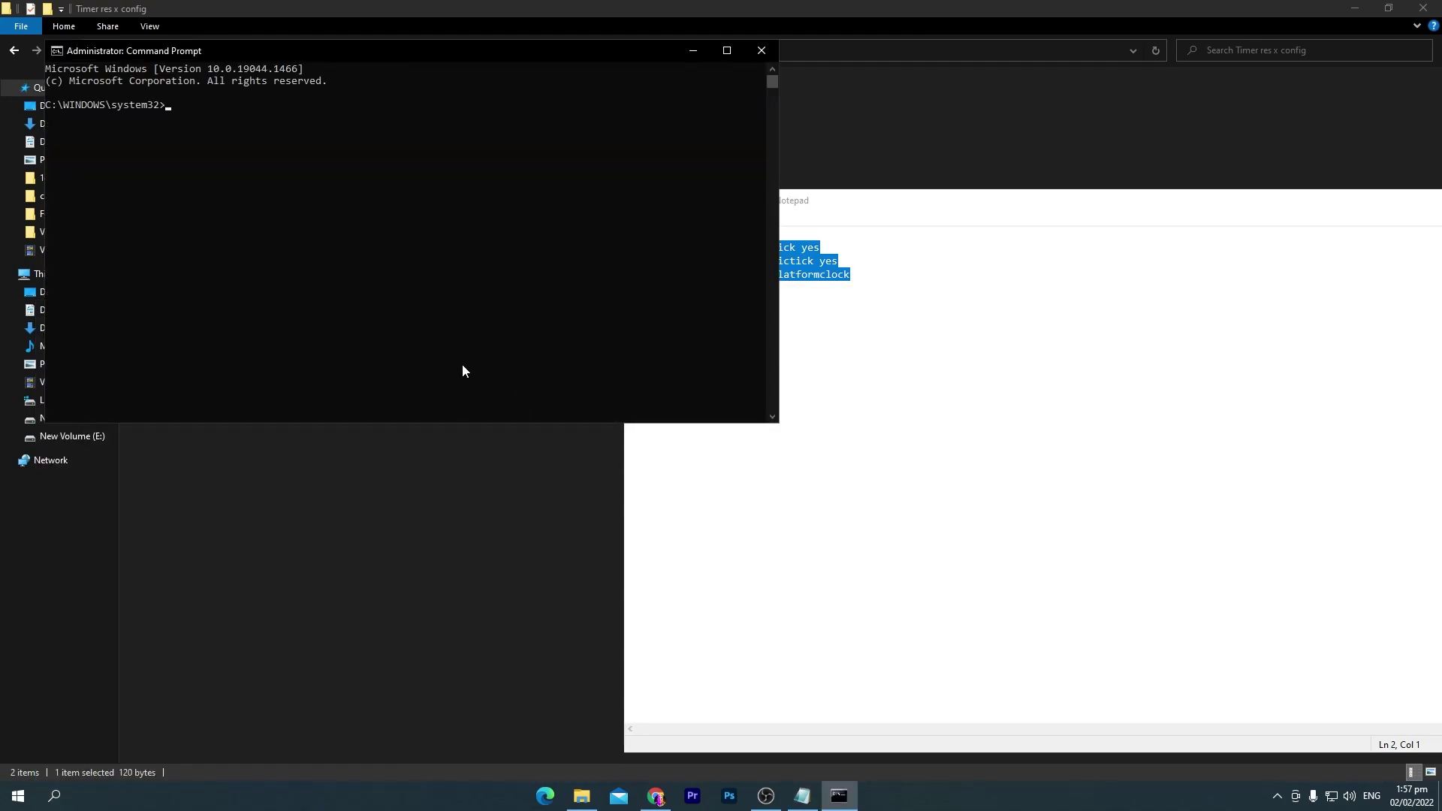
key("ctrl+v")
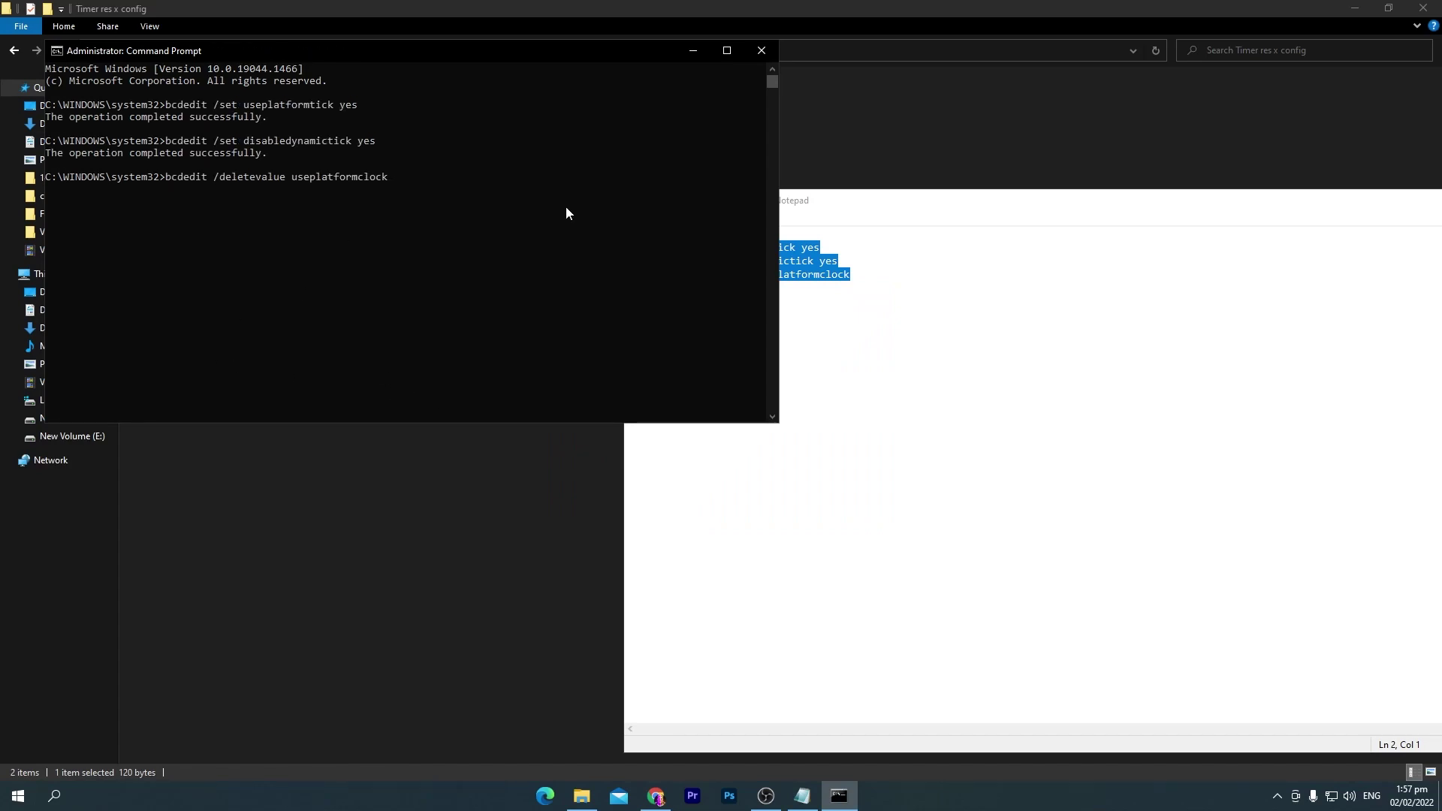
key("Return")
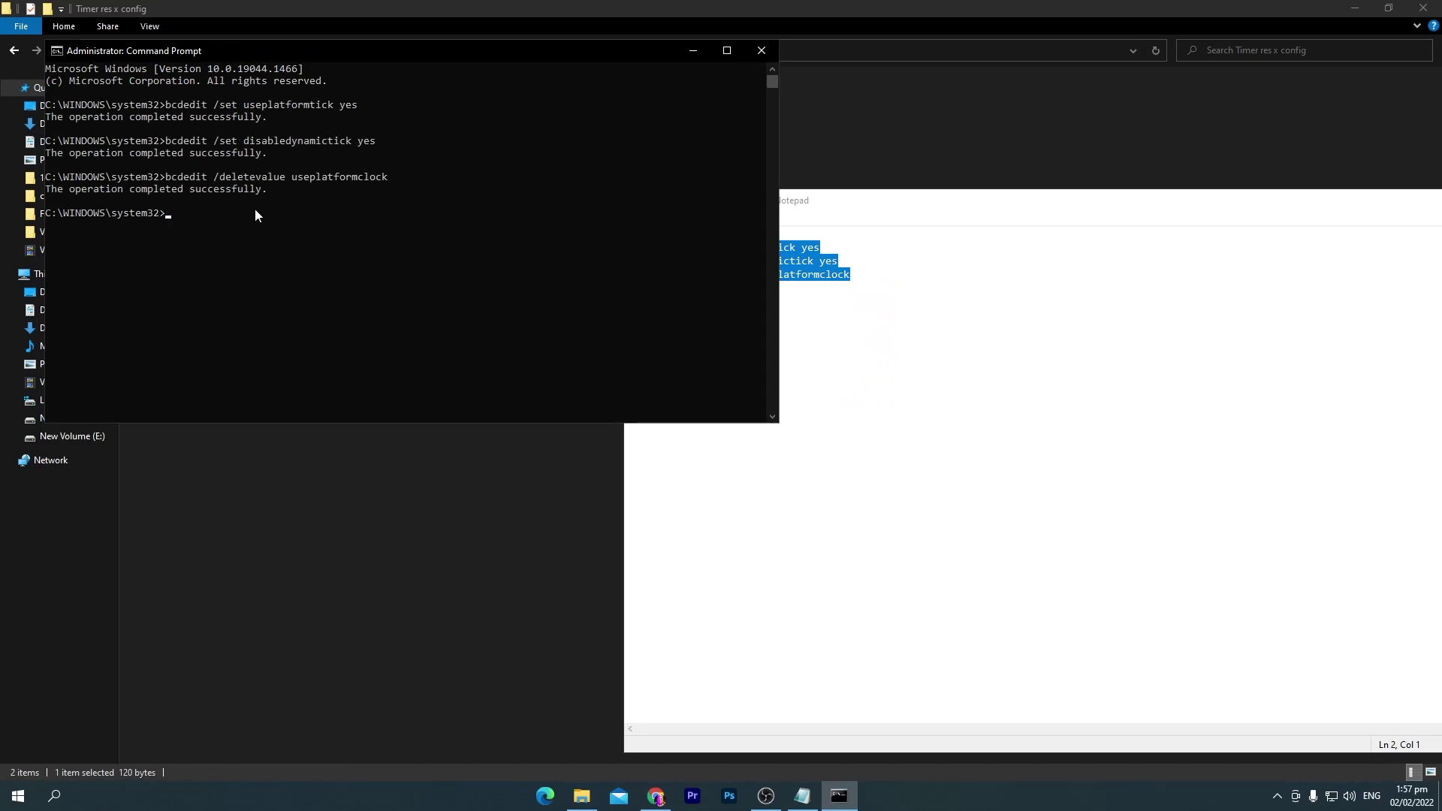
left_click(761, 51)
left_click_drag(1239, 206, 898, 207)
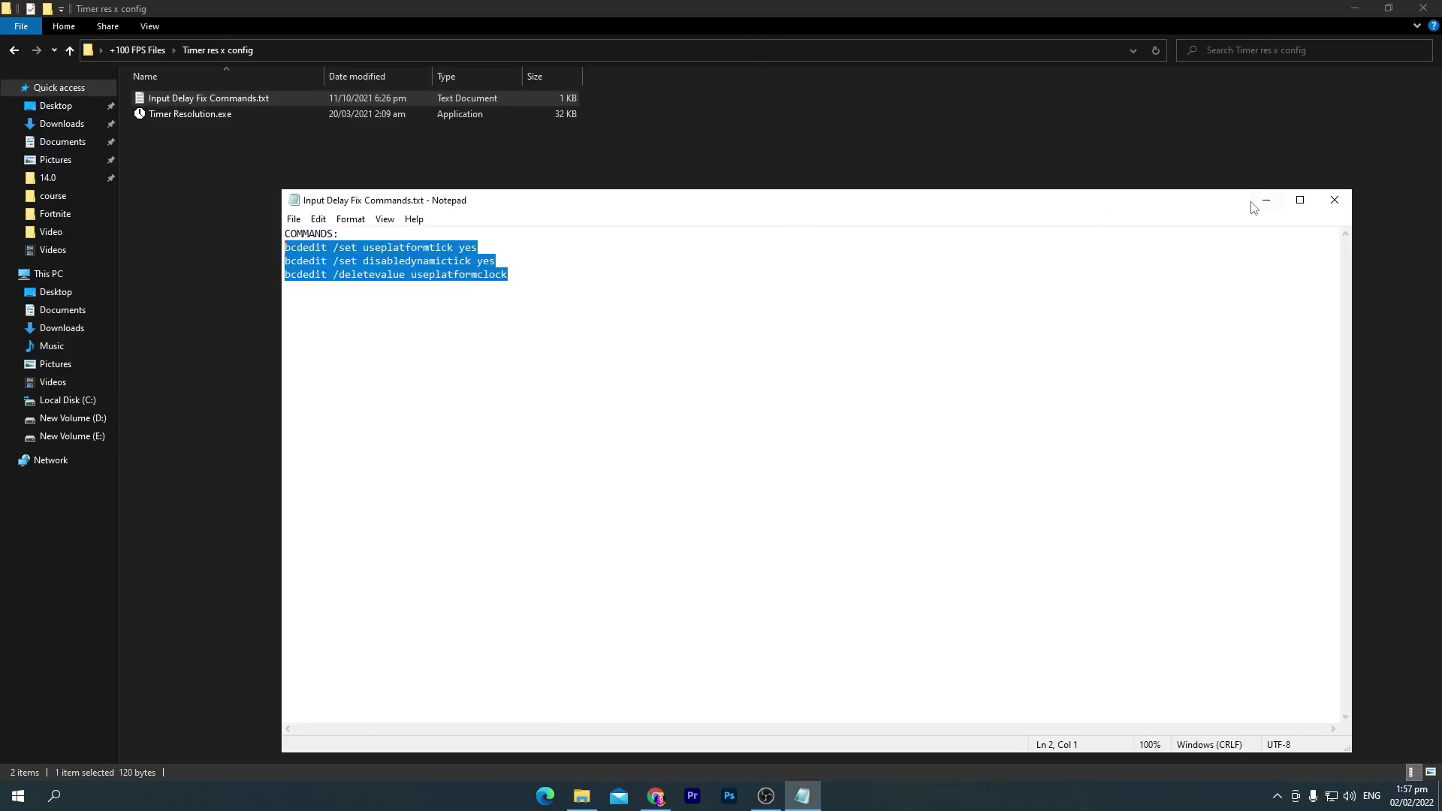
left_click(1332, 200)
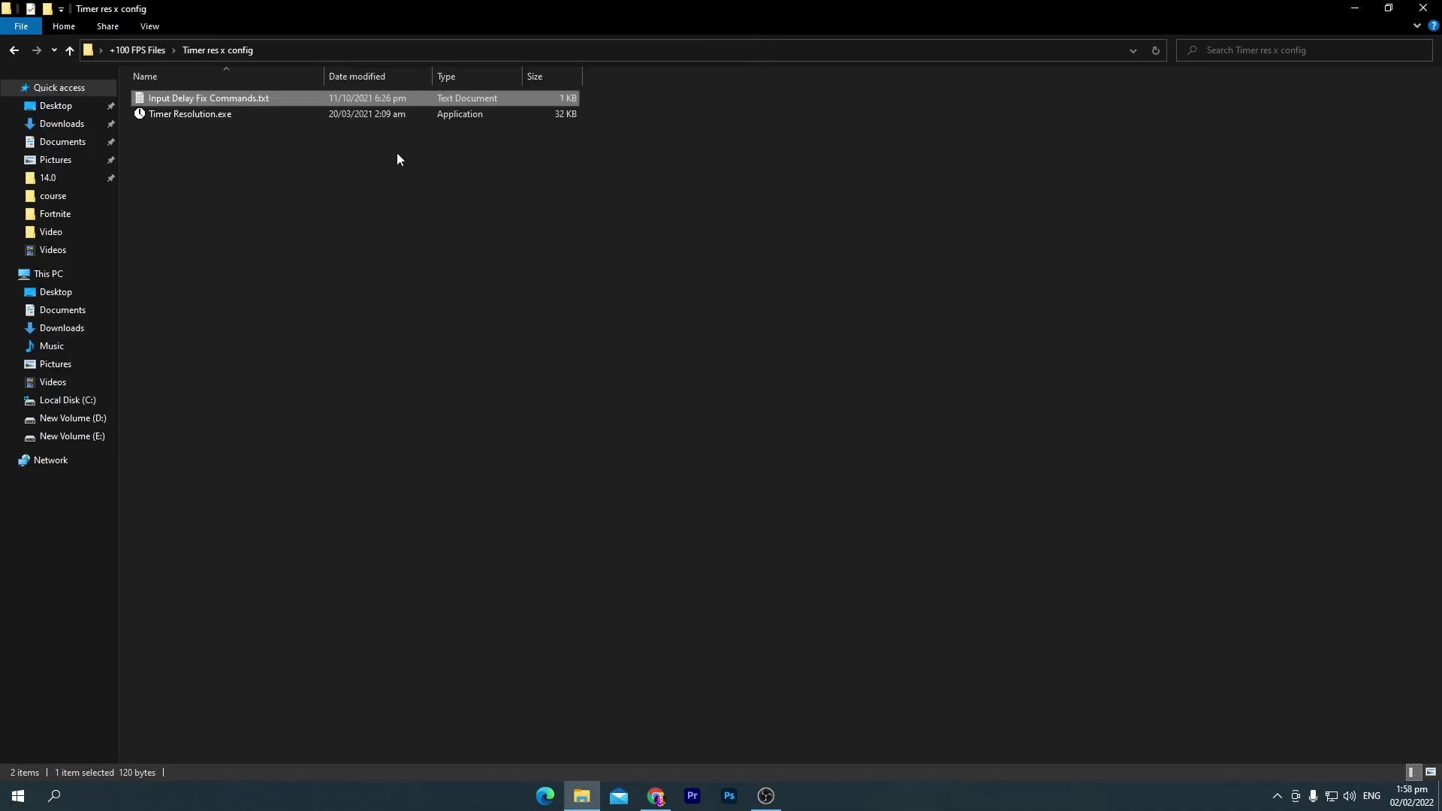
- Run Timer Resolution.exe, set the timer to its maximum resolution, and leave it minimized while closing the folder window
double_click(191, 119)
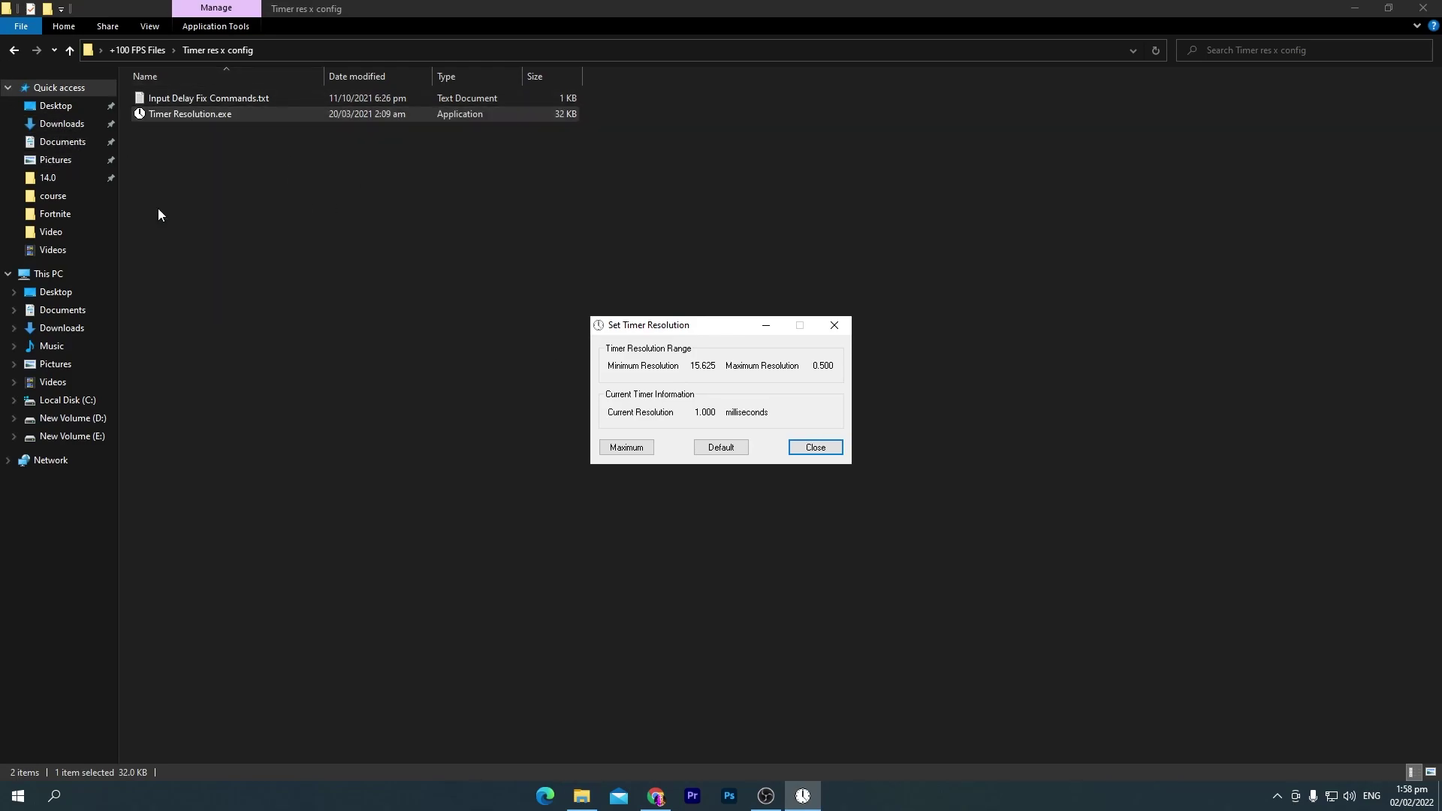
left_click(627, 449)
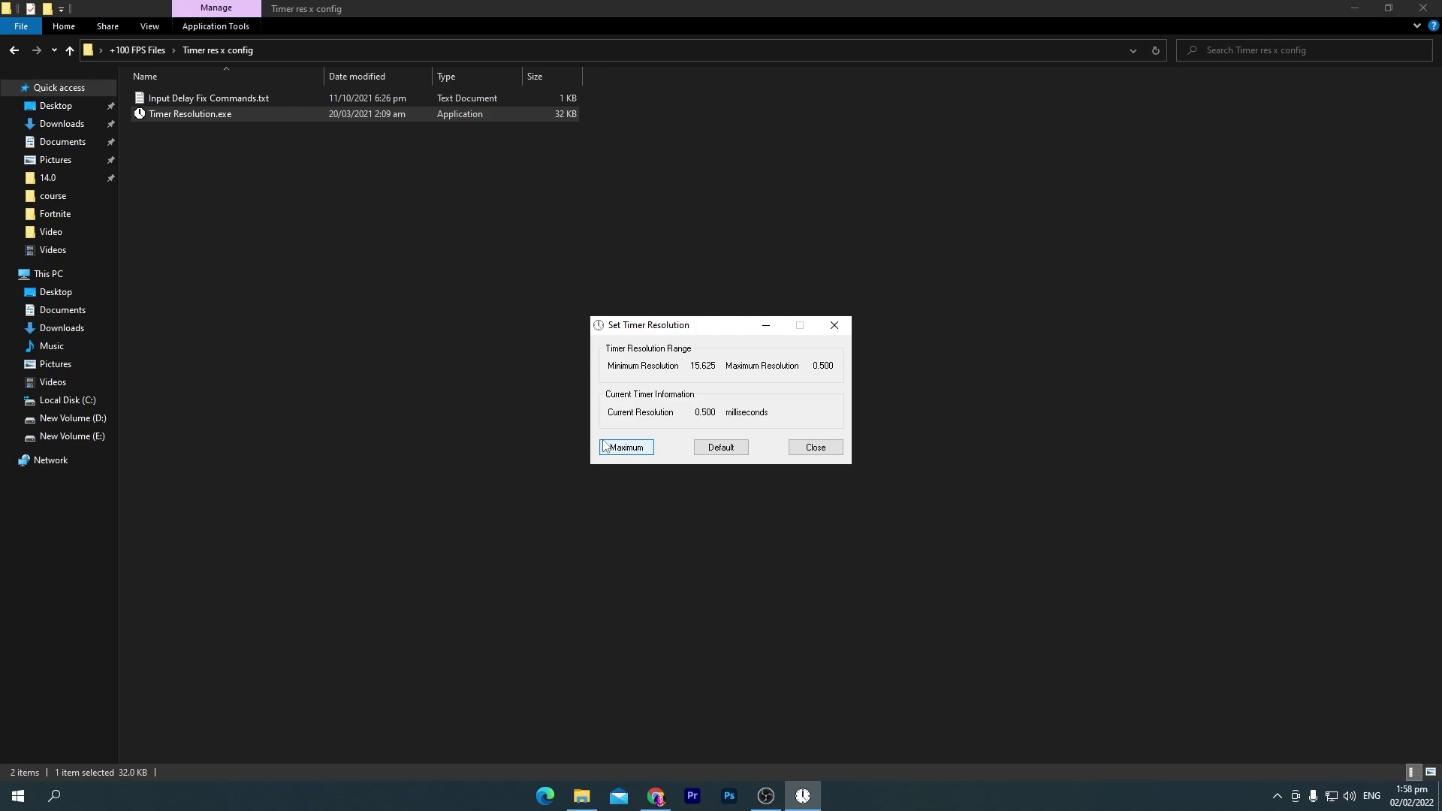
left_click(765, 326)
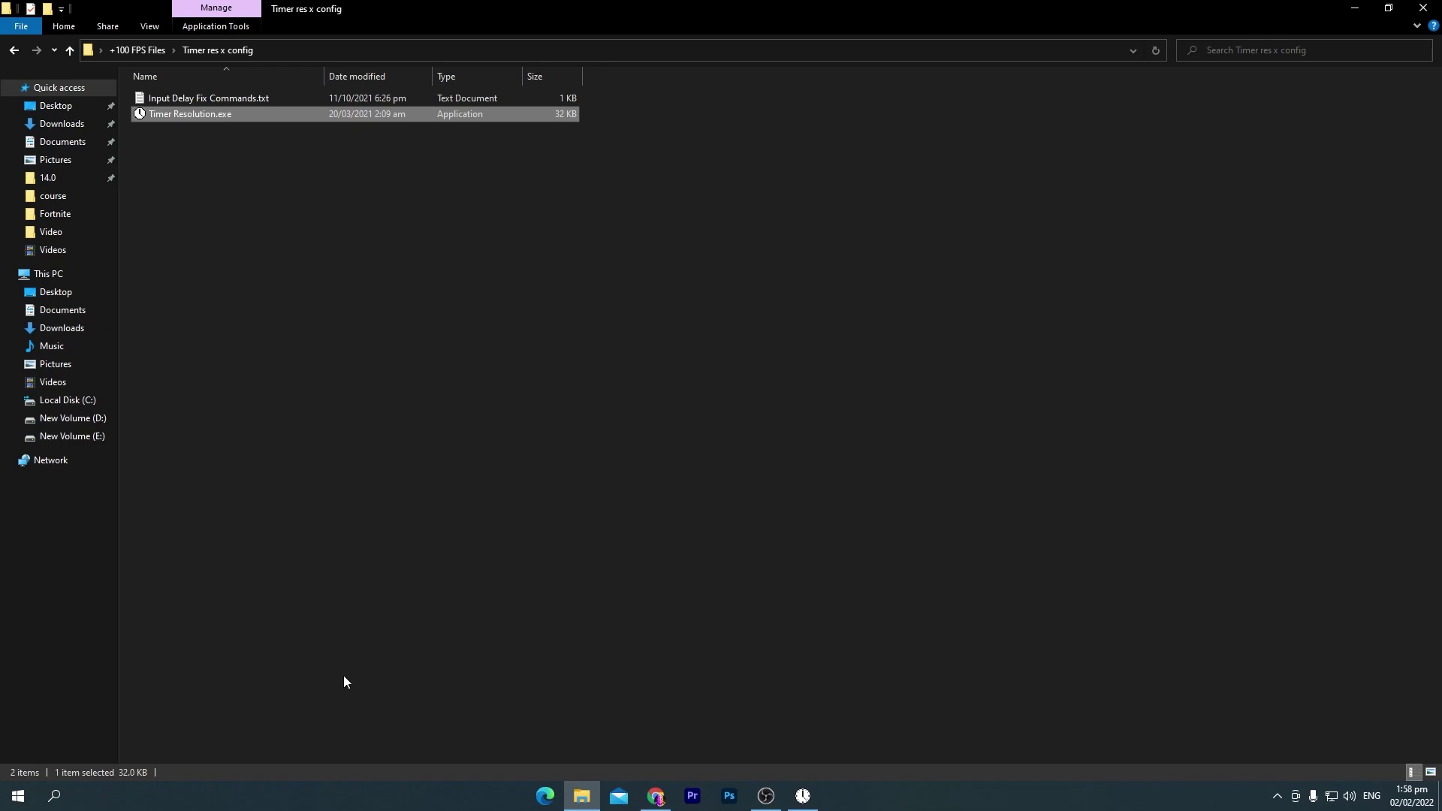
left_click(137, 51)
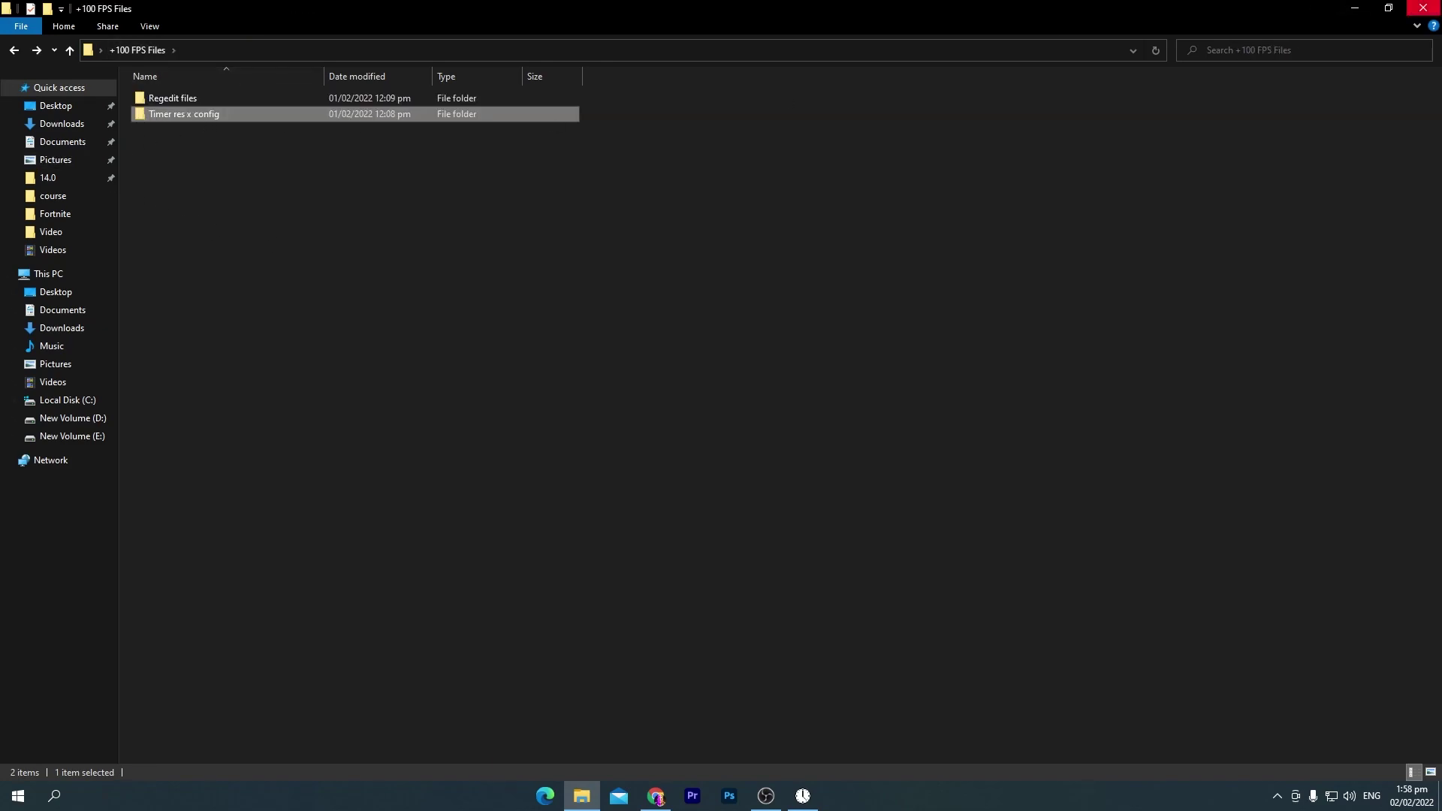
left_click(1422, 8)
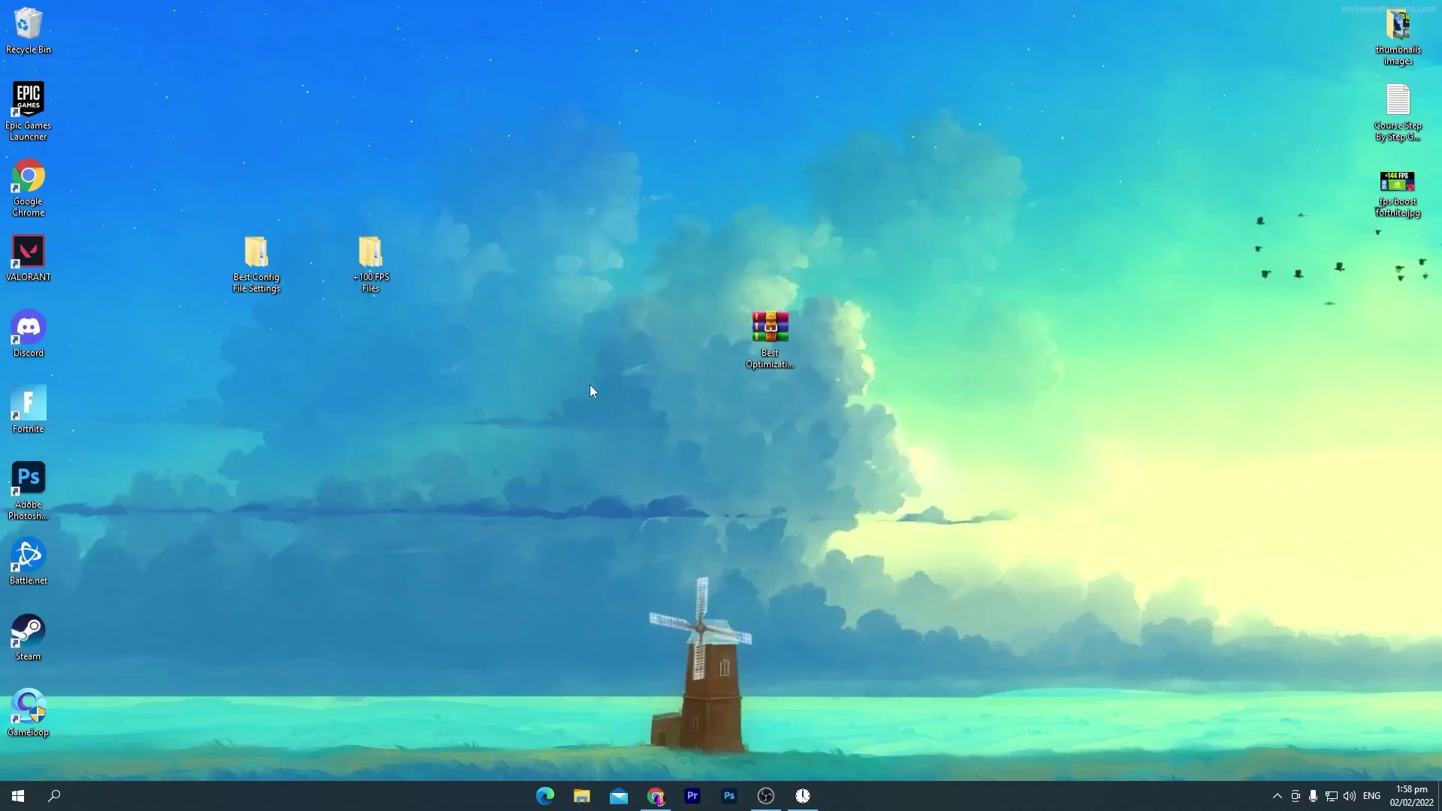
- Place the Best Config File Settings folder below +100 FPS Files on the desktop and copy GameUserSettings.ini from its Med end subfolder
left_click_drag(255, 255, 372, 344)
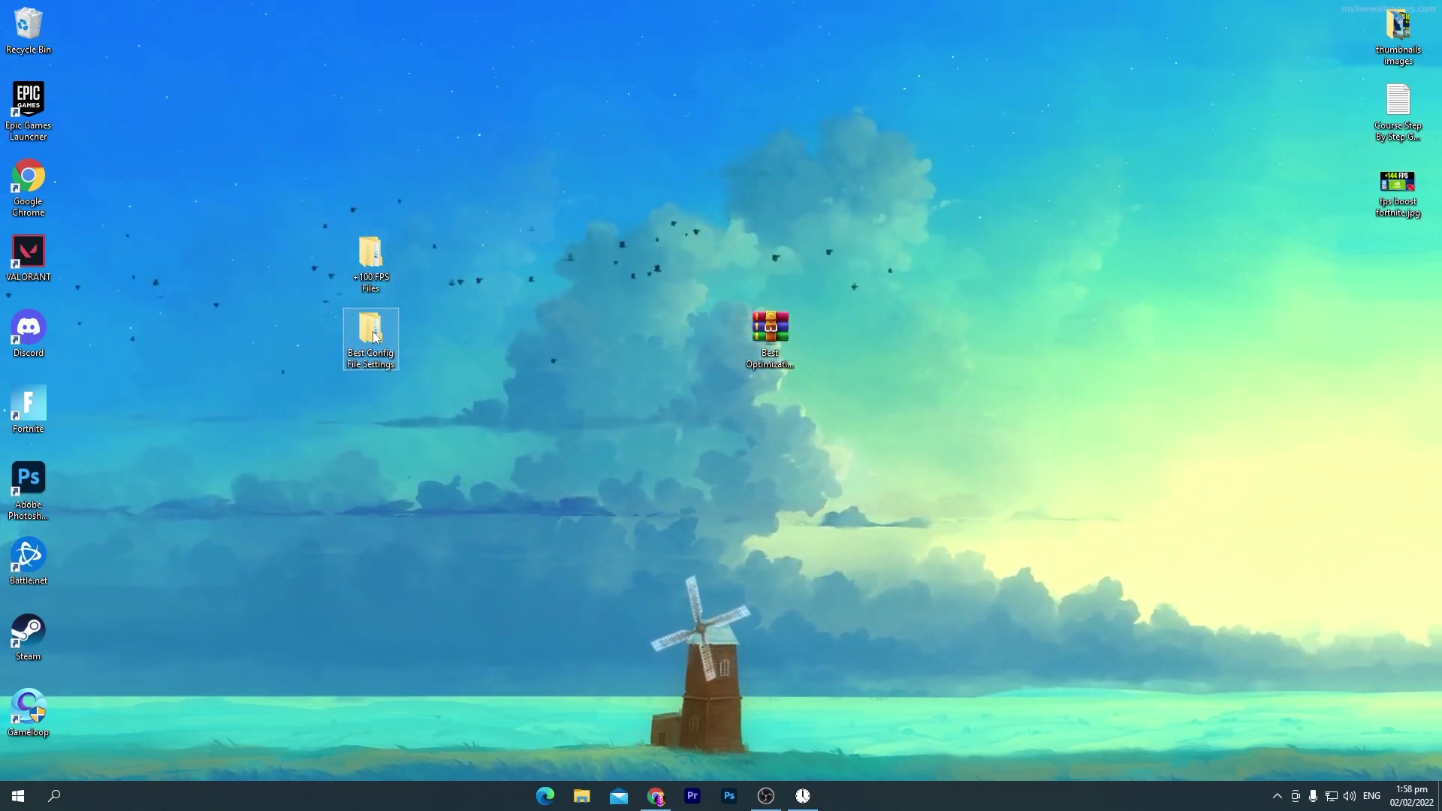
double_click(365, 332)
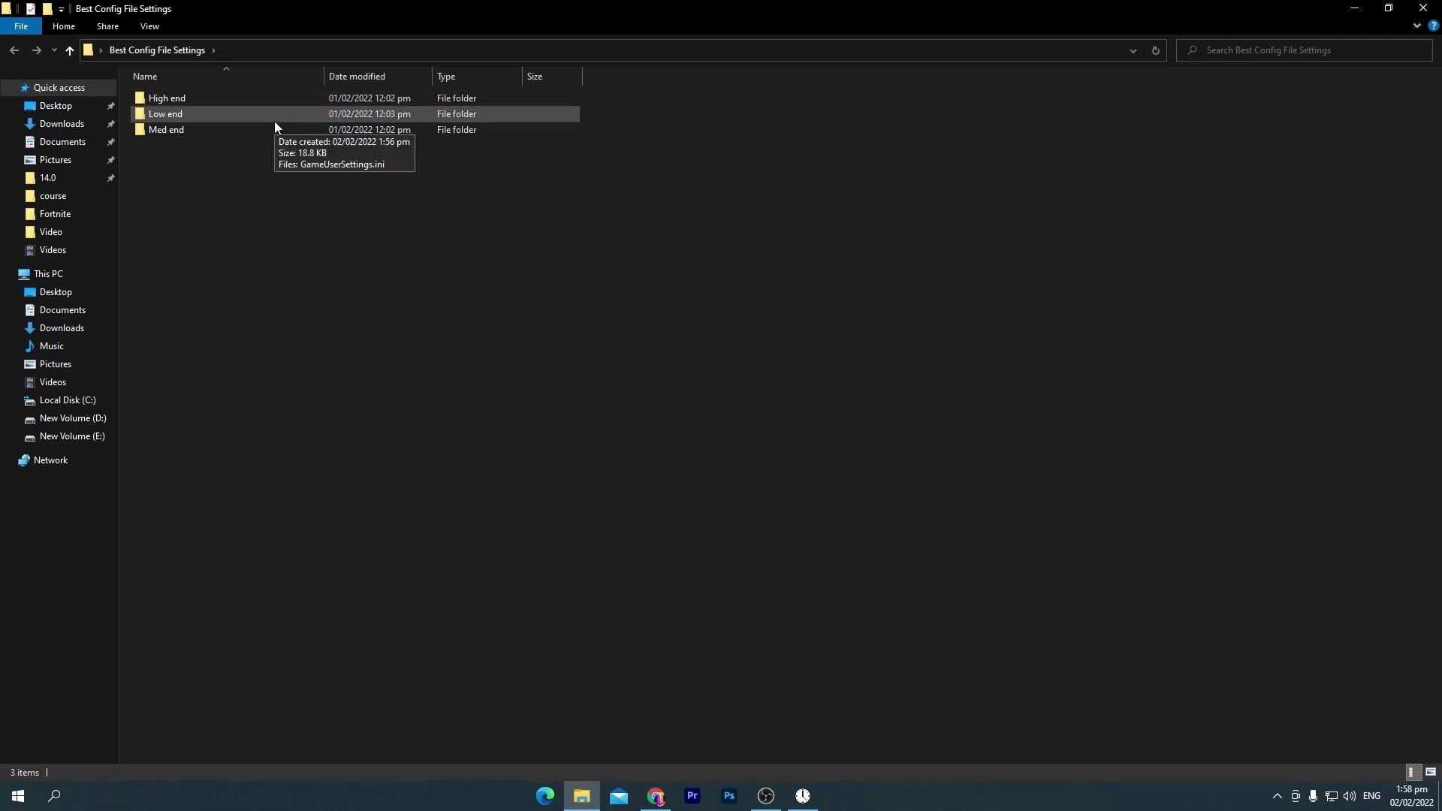
double_click(205, 132)
right_click(189, 101)
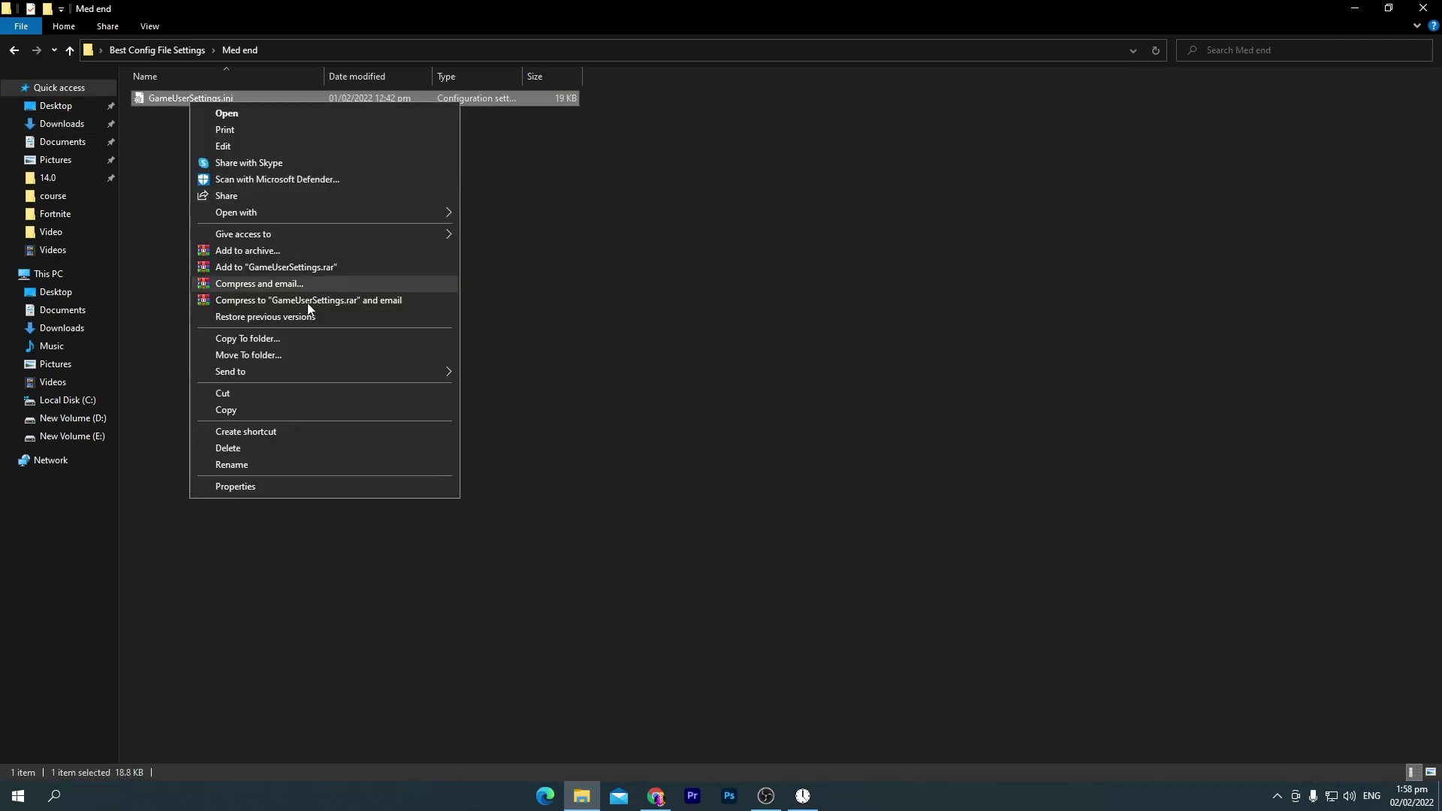
left_click(251, 411)
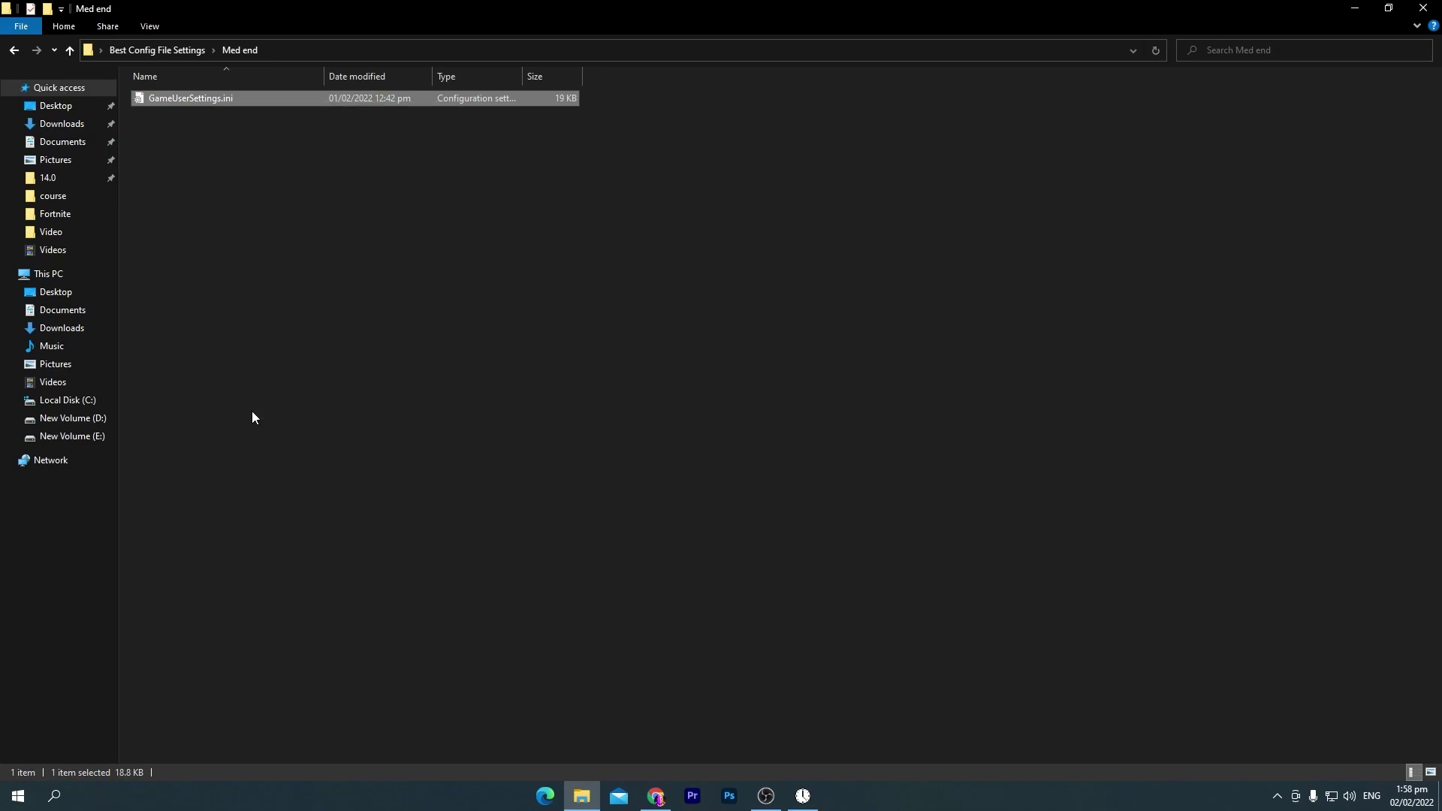
- Open Fortnite's WindowsClient config folder under AppData\Local\FortniteGame\Saved\Config
key("super+r")
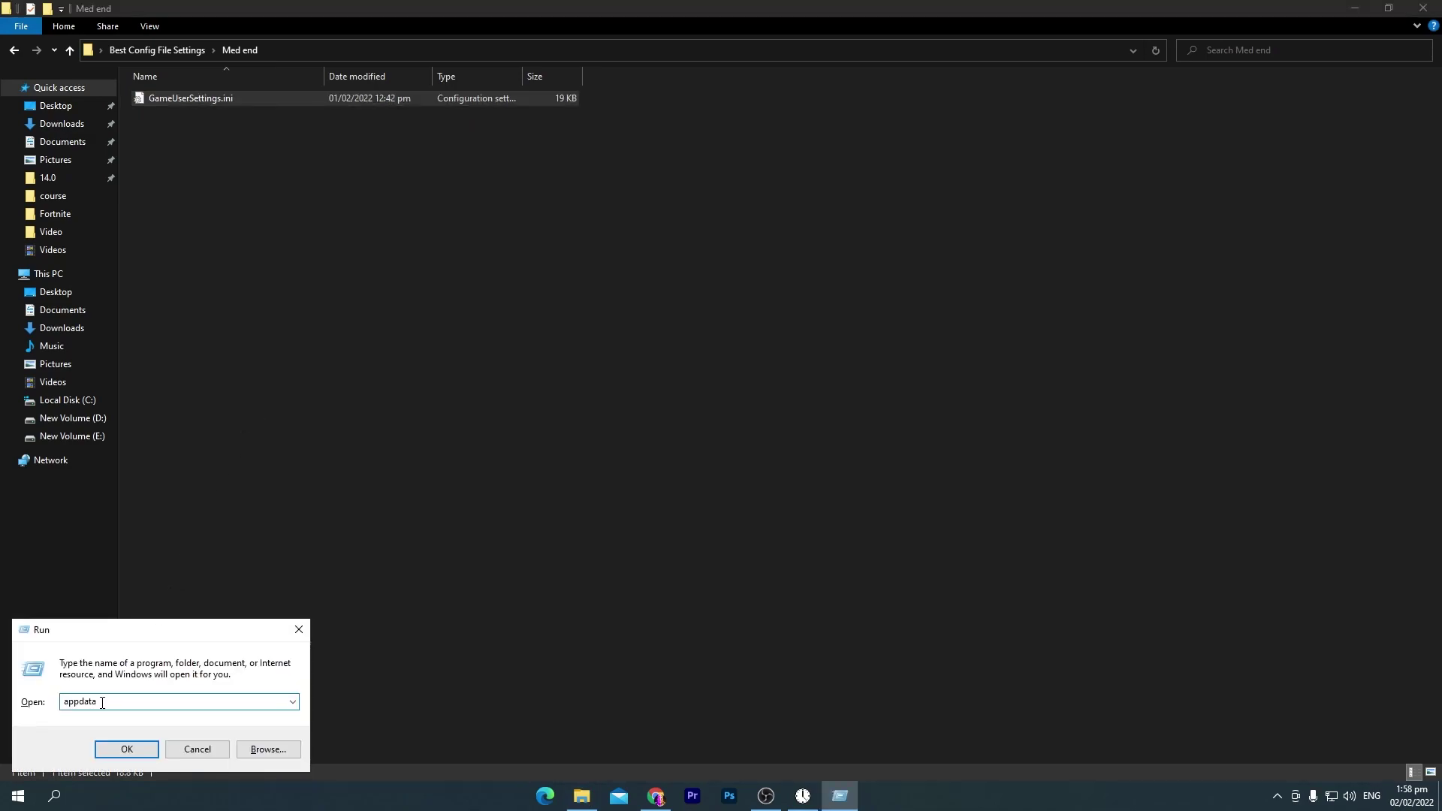
left_click(104, 743)
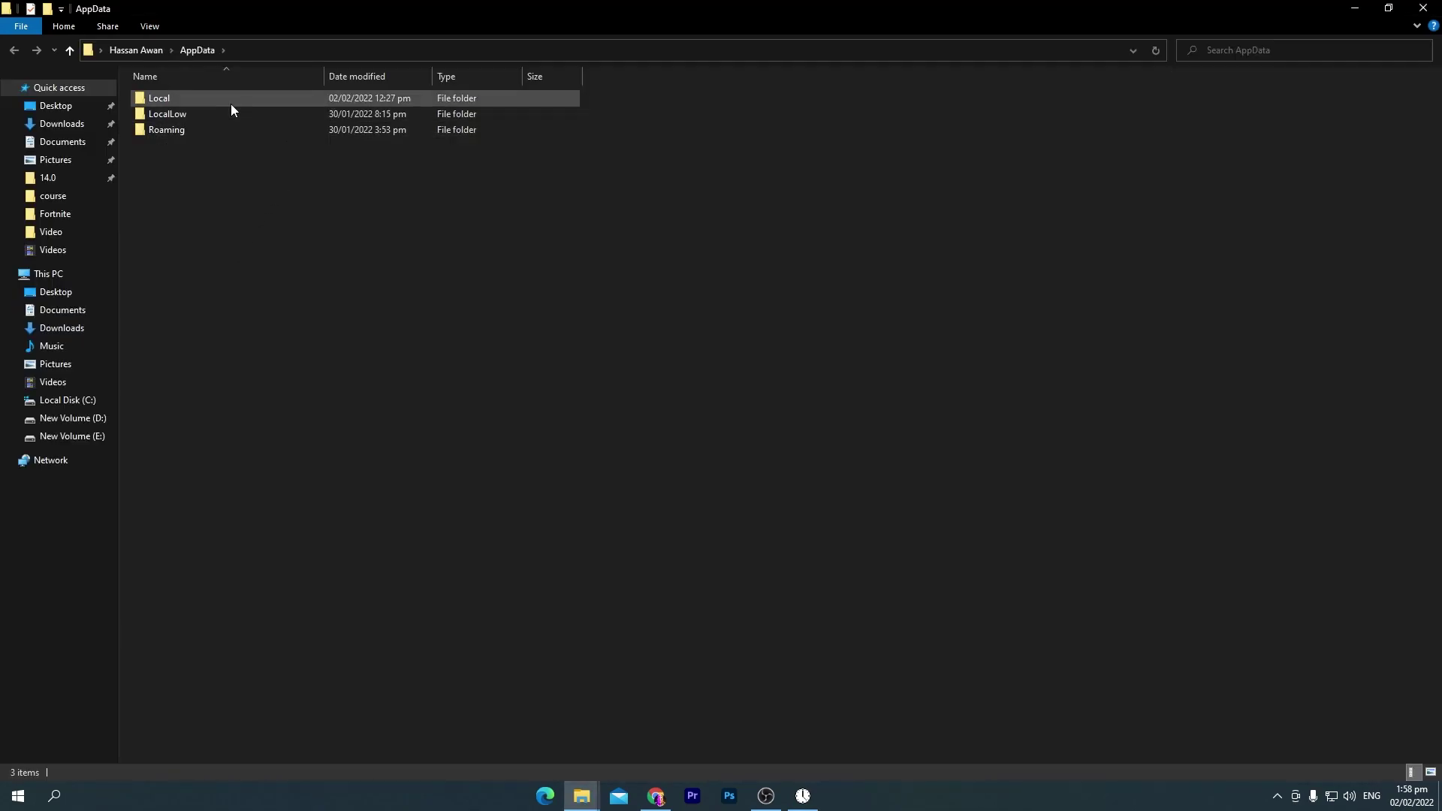
double_click(223, 97)
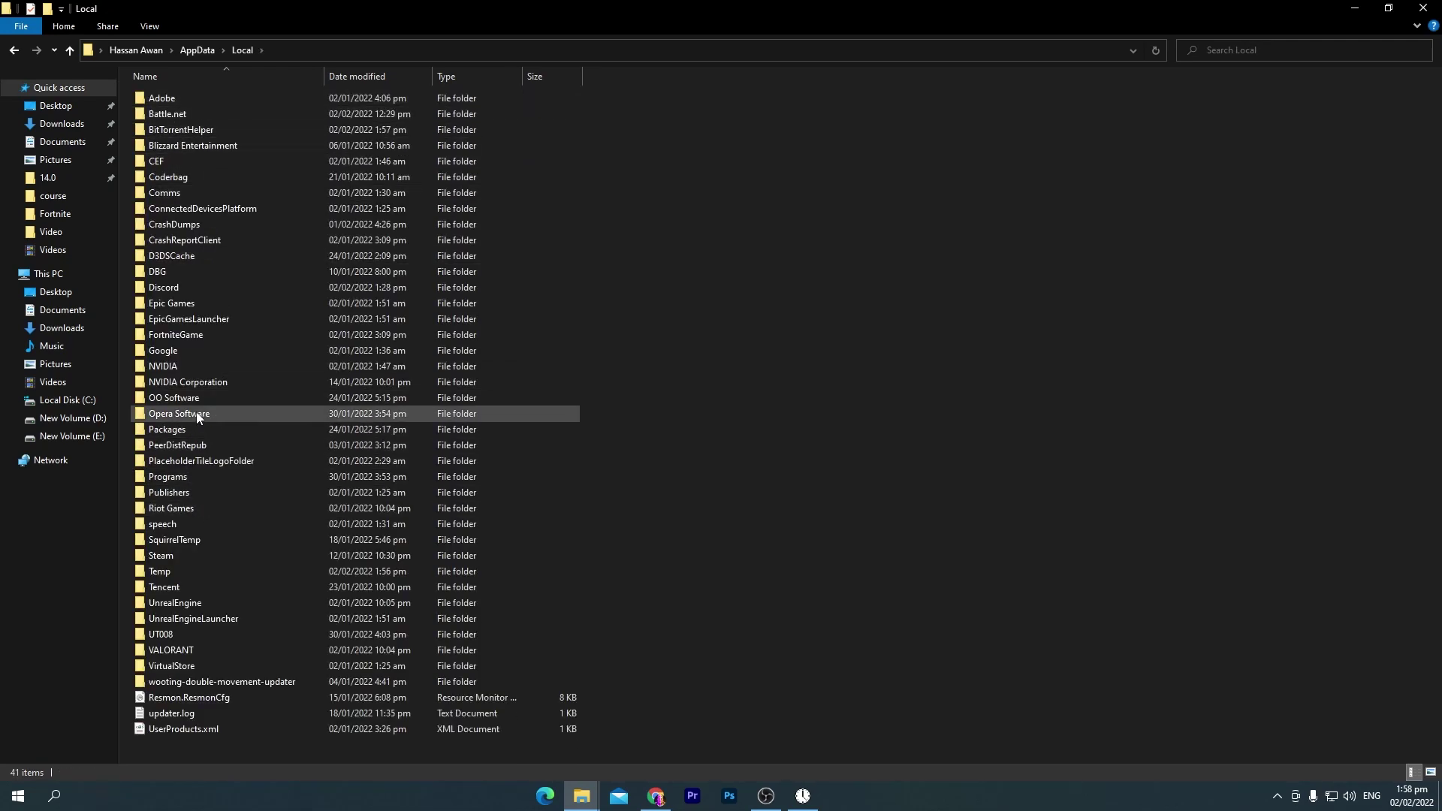
double_click(193, 331)
double_click(179, 98)
double_click(189, 114)
double_click(189, 114)
- Try to paste the copied GameUserSettings.ini over the existing file in the WindowsClient folder
right_click(459, 238)
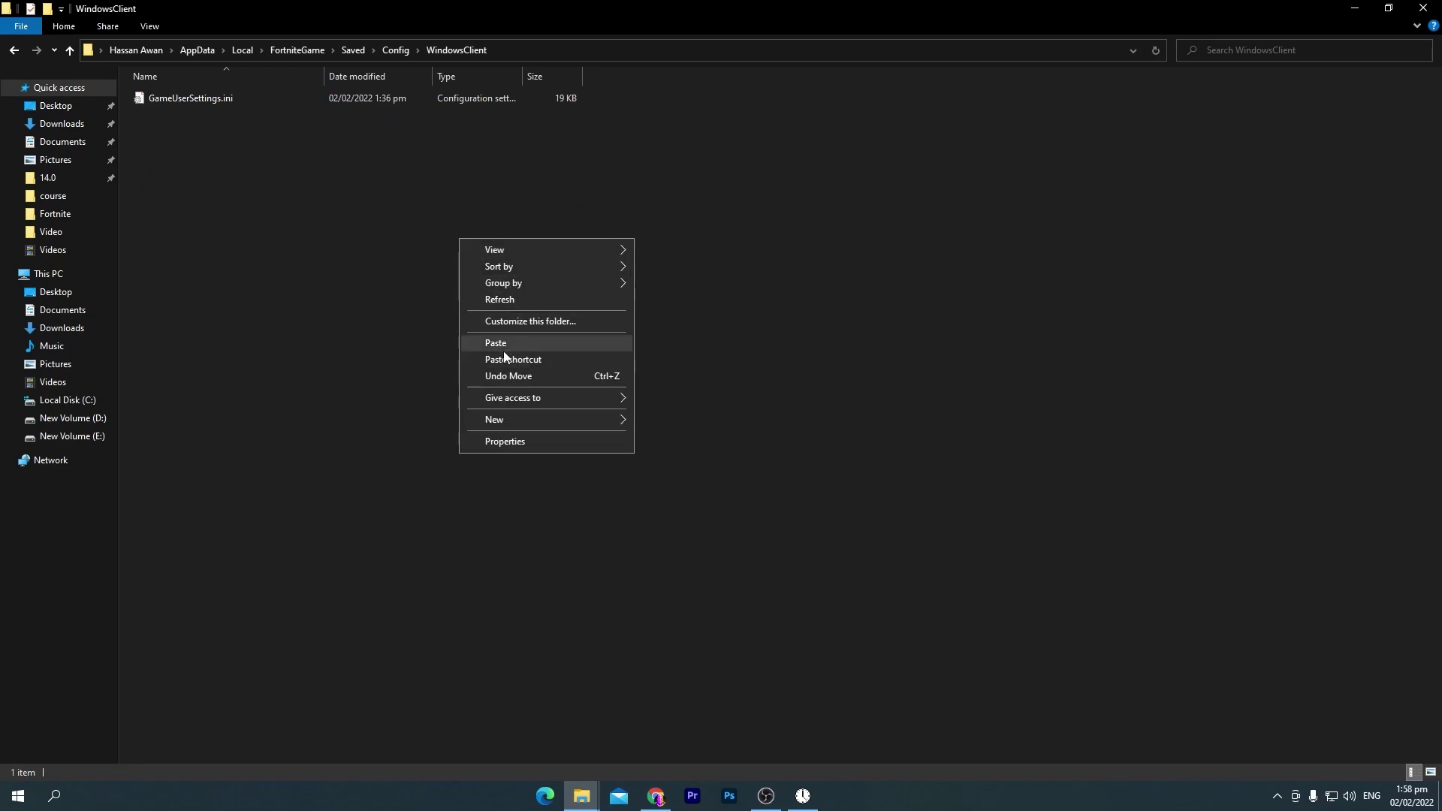
left_click(503, 342)
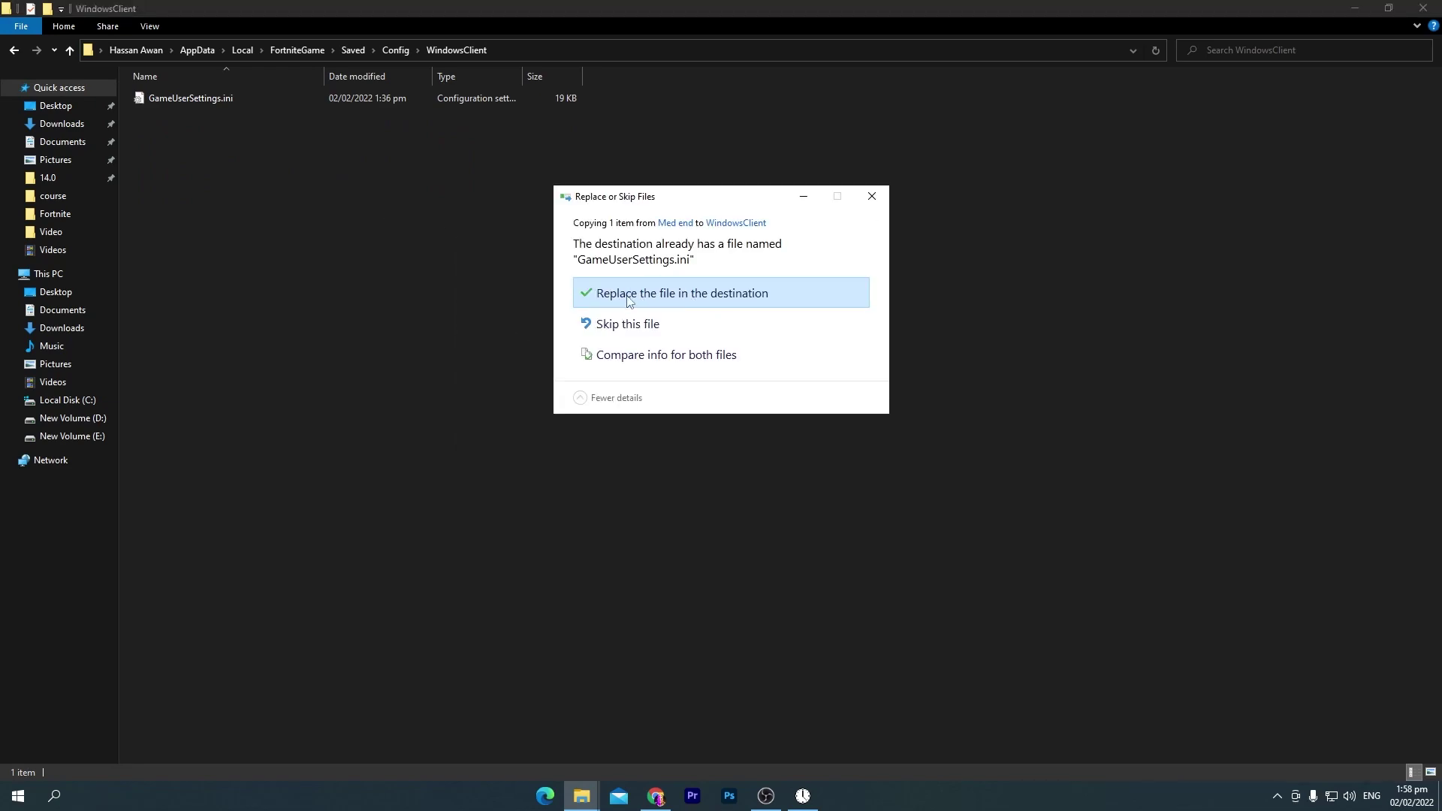
left_click(872, 197)
- Inspect the Read-only attribute in the properties of the WindowsClient folder's GameUserSettings.ini
right_click(200, 99)
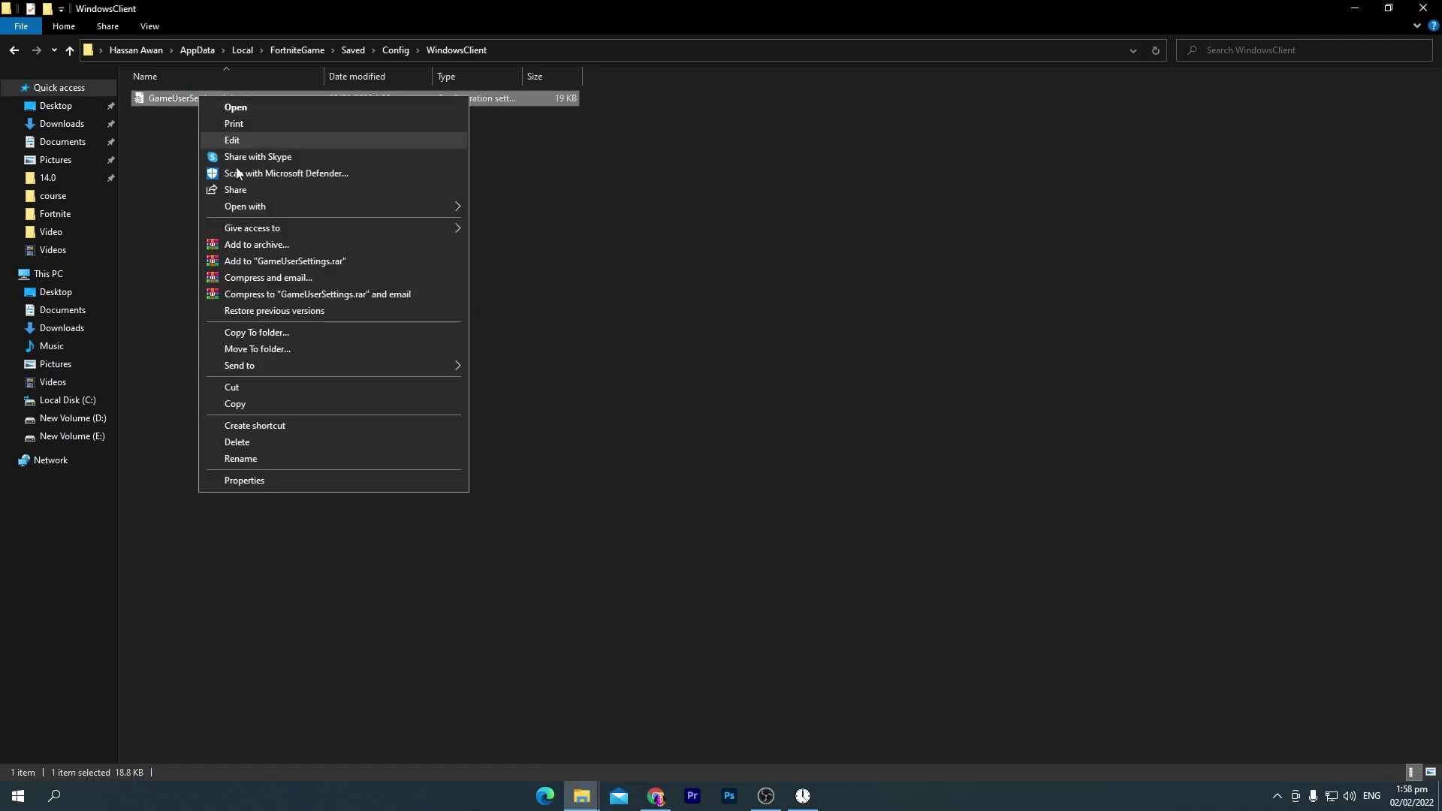
left_click(266, 485)
left_click(280, 381)
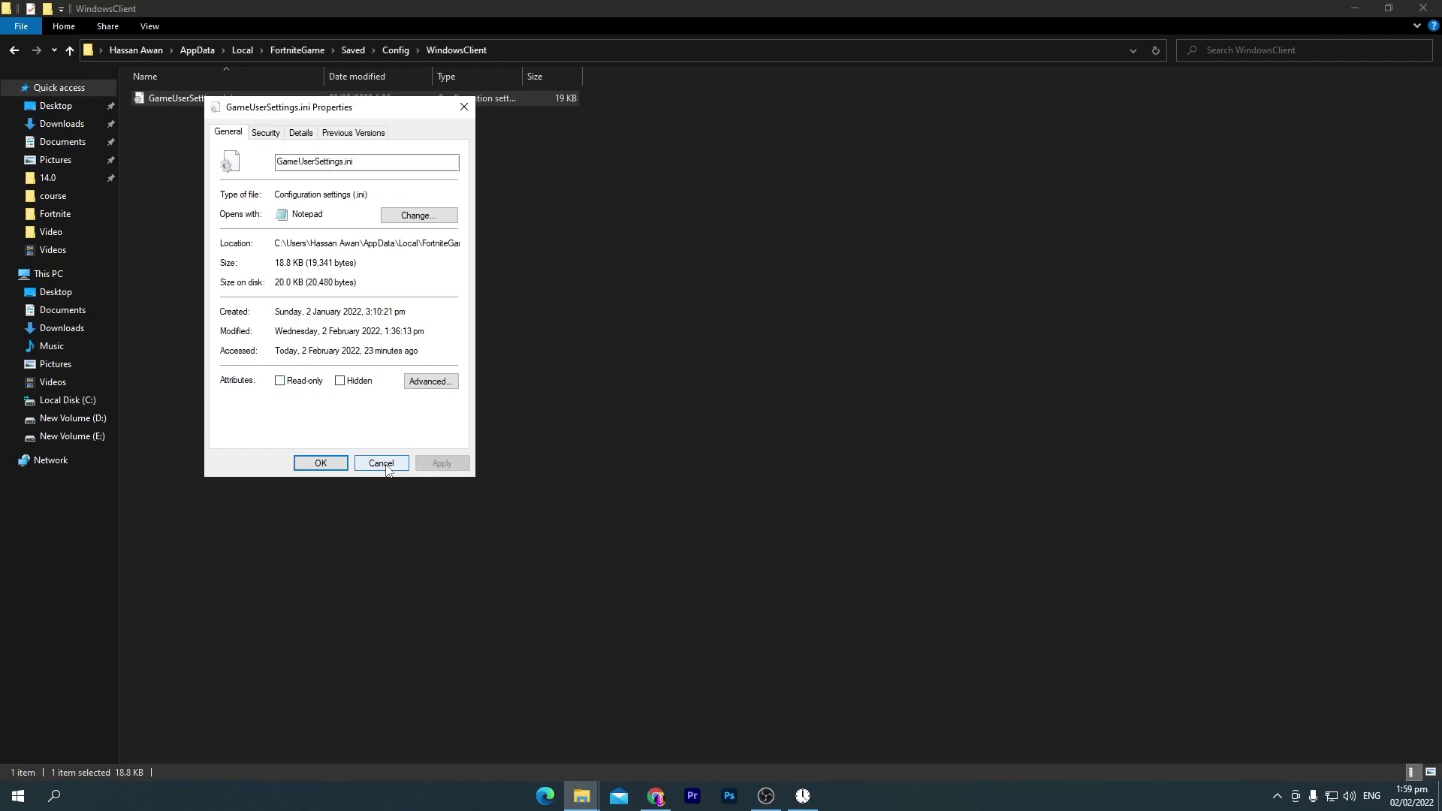
left_click(315, 463)
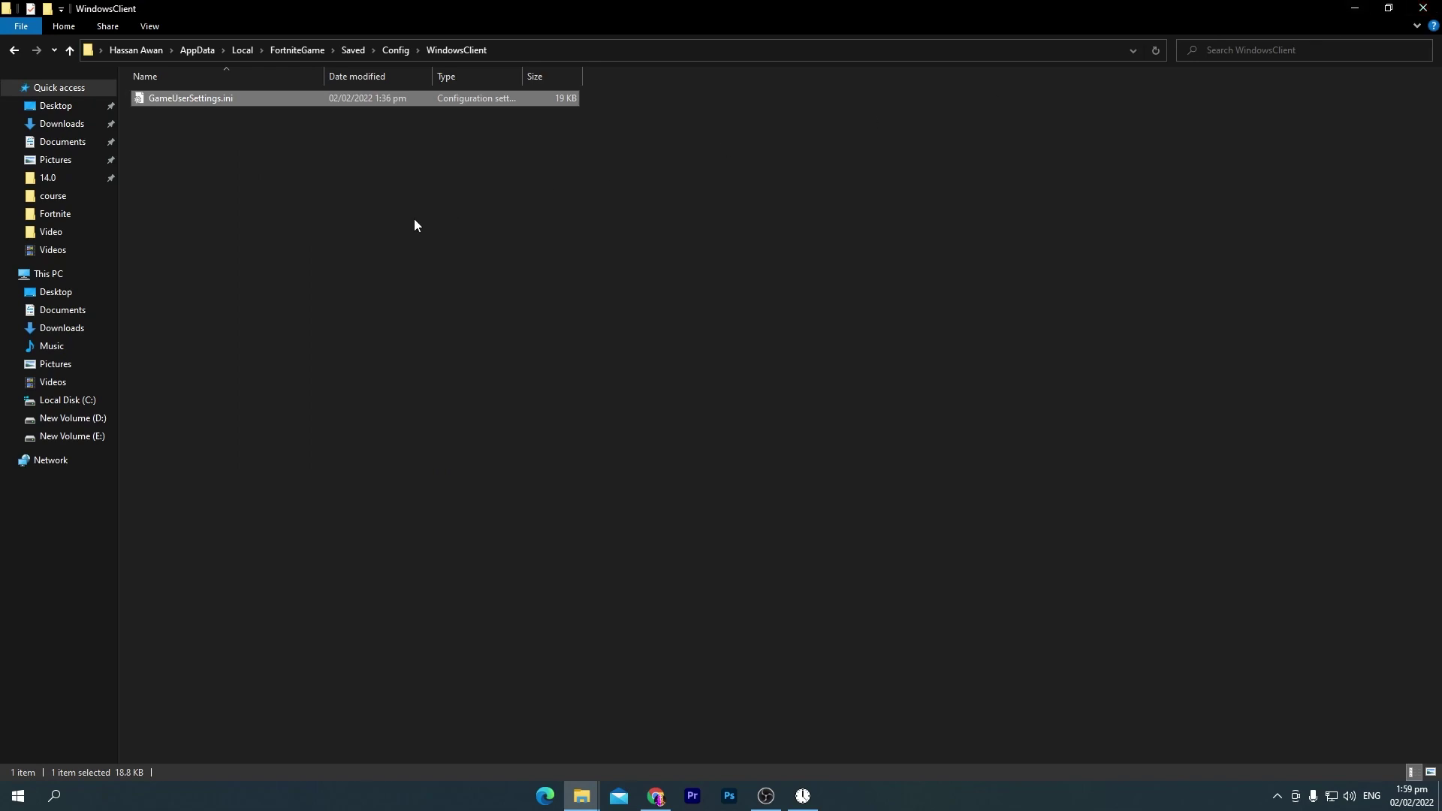
- Clear the Read-only attribute of GameUserSettings.ini in its properties, apply the change, and close the folder windows
right_click(177, 105)
left_click(244, 481)
left_click(259, 382)
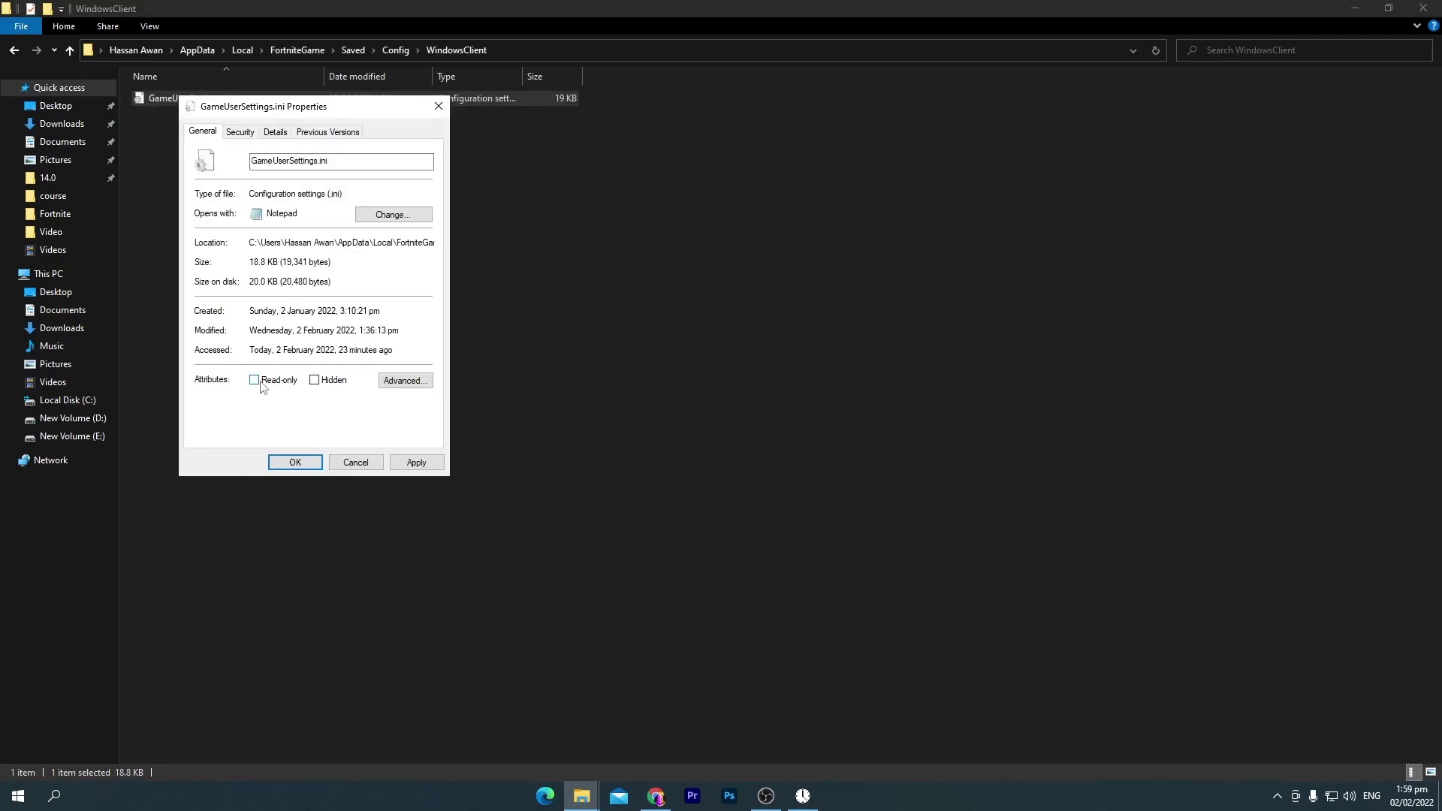
left_click(417, 462)
left_click(293, 461)
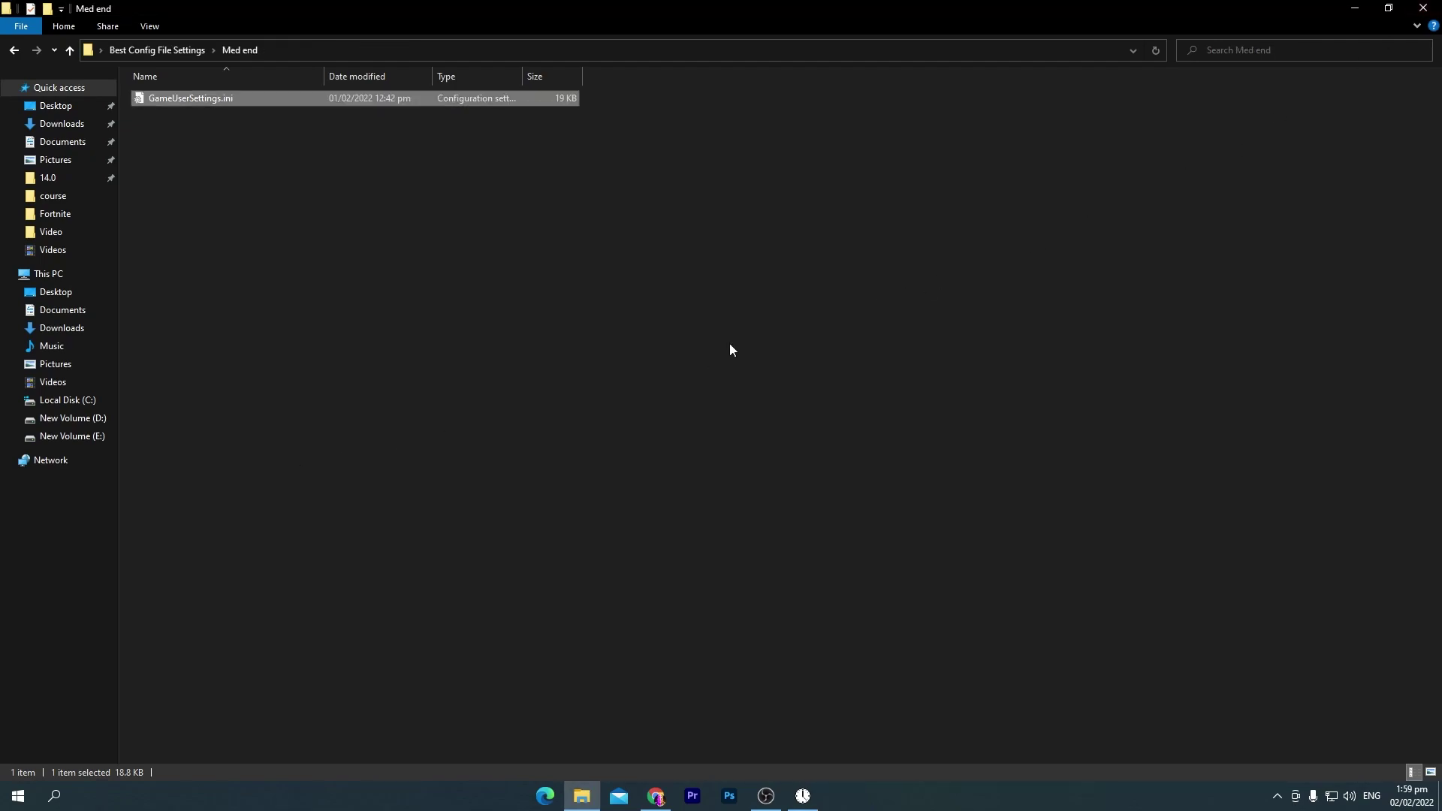
left_click(1422, 8)
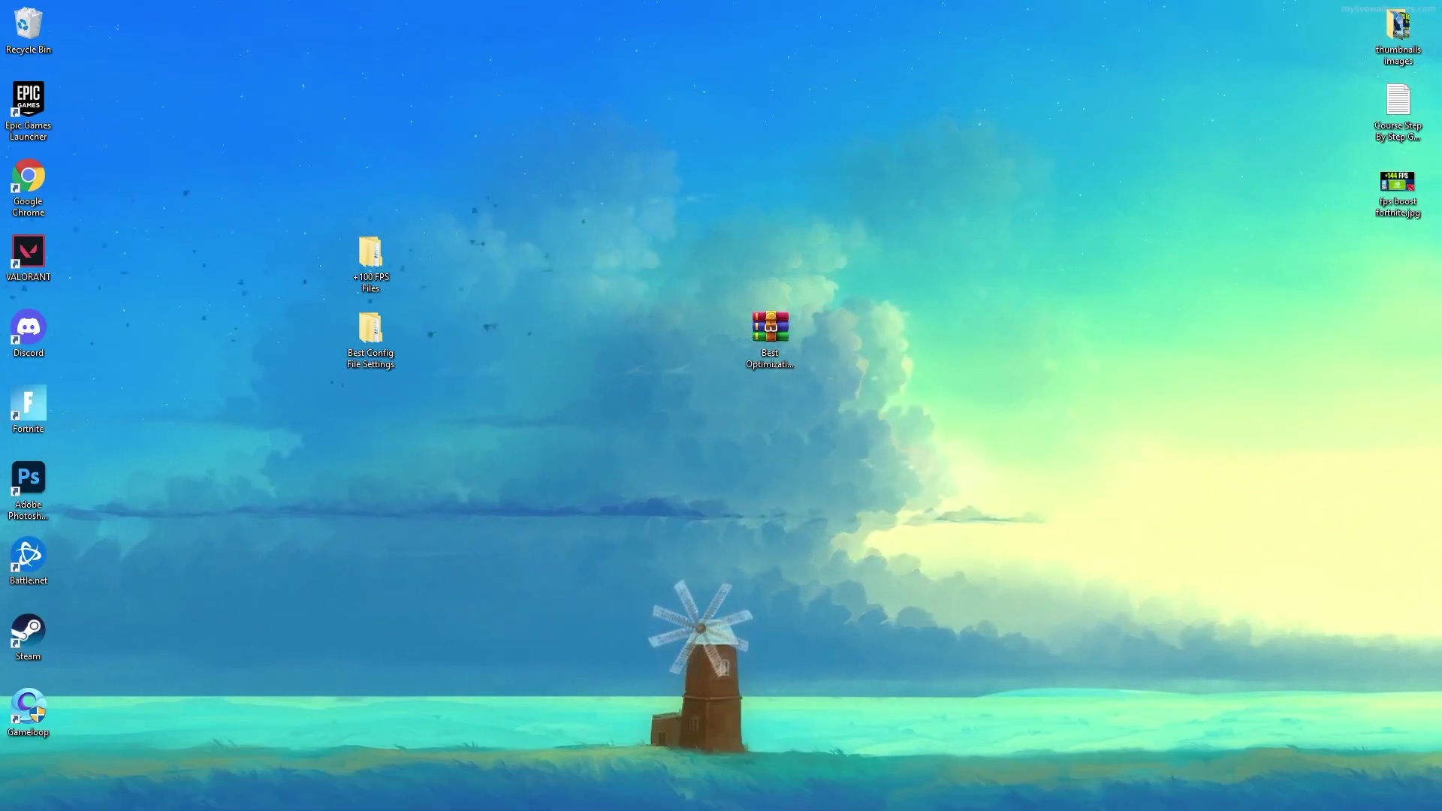
left_click(18, 795)
left_click(619, 670)
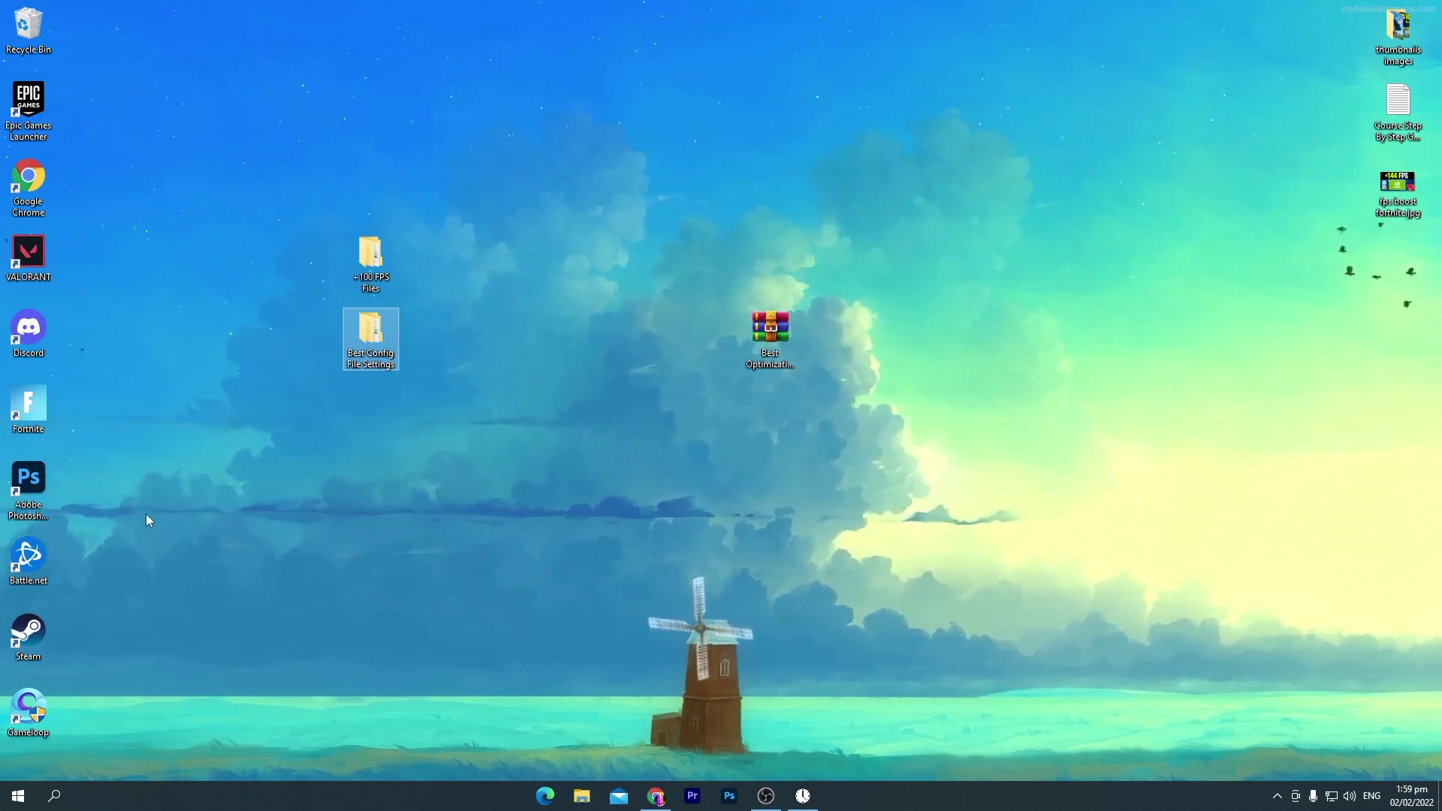